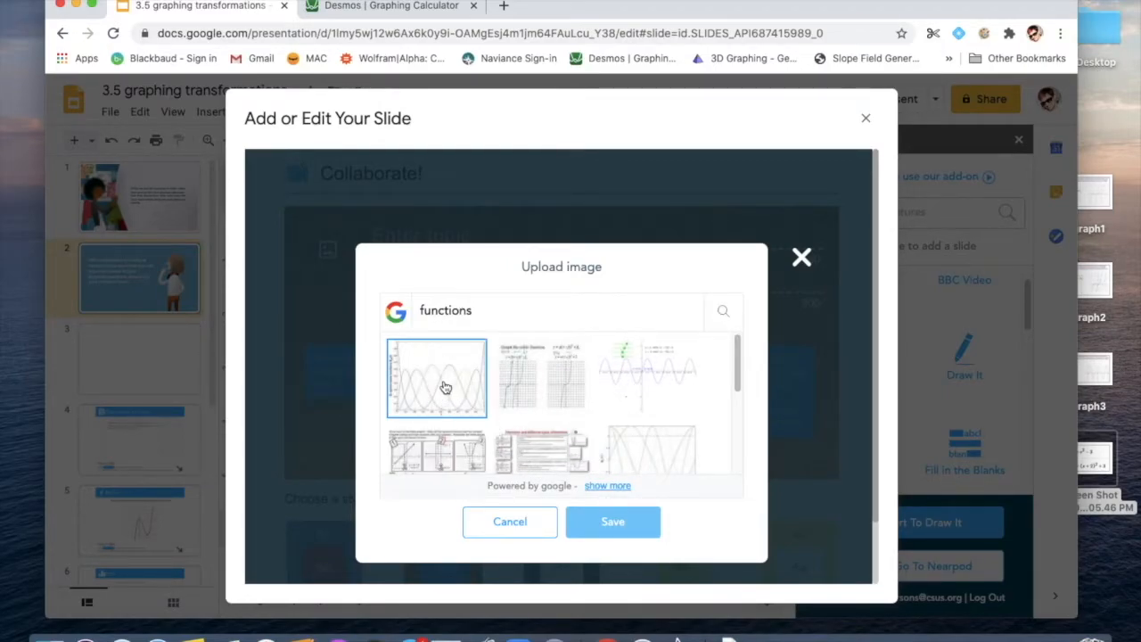
# Step: Add the selected function graph image to the Collaborate board, titled "HW questions" and described "While you're in your breakout rooms, post any lingering questions here."
pyautogui.click(446, 387)
pyautogui.click(615, 522)
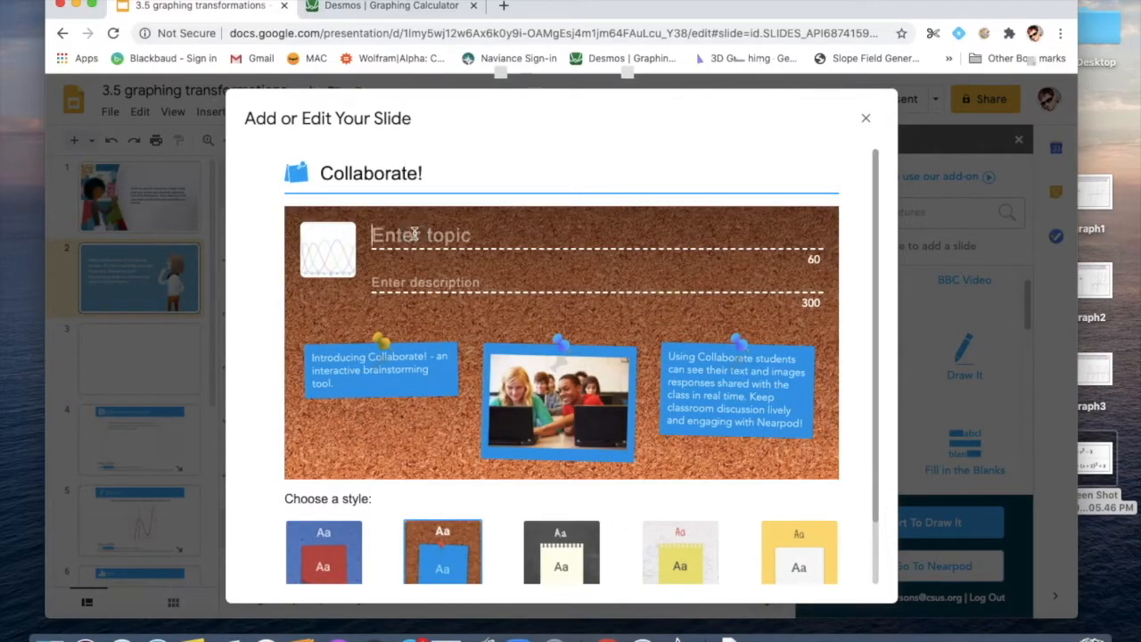
pyautogui.write('HW ')
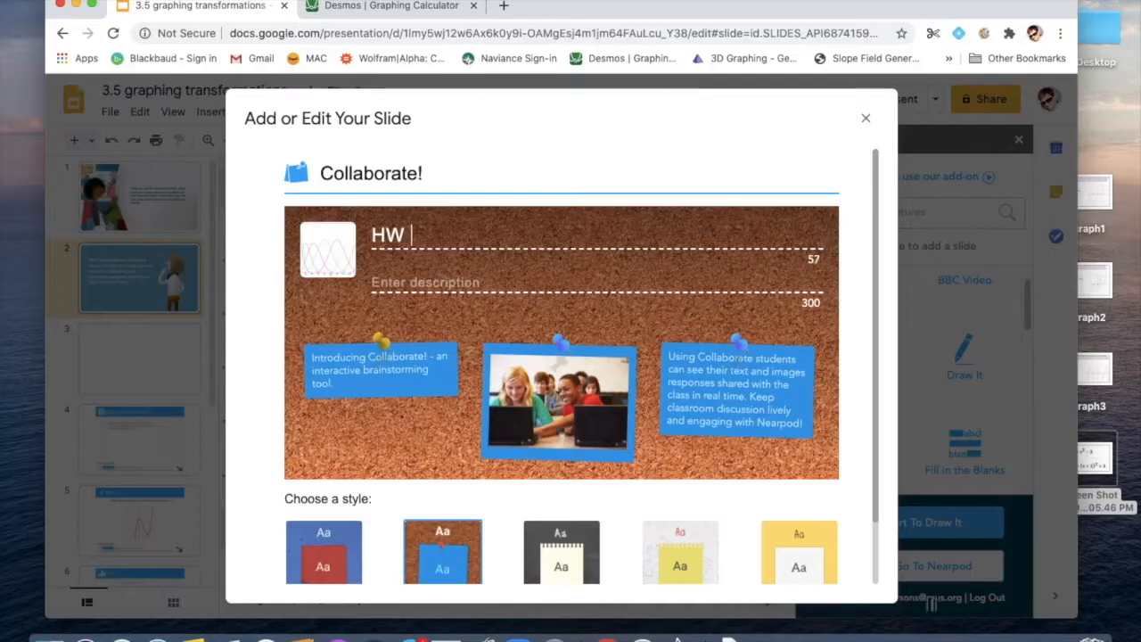
pyautogui.write('questions')
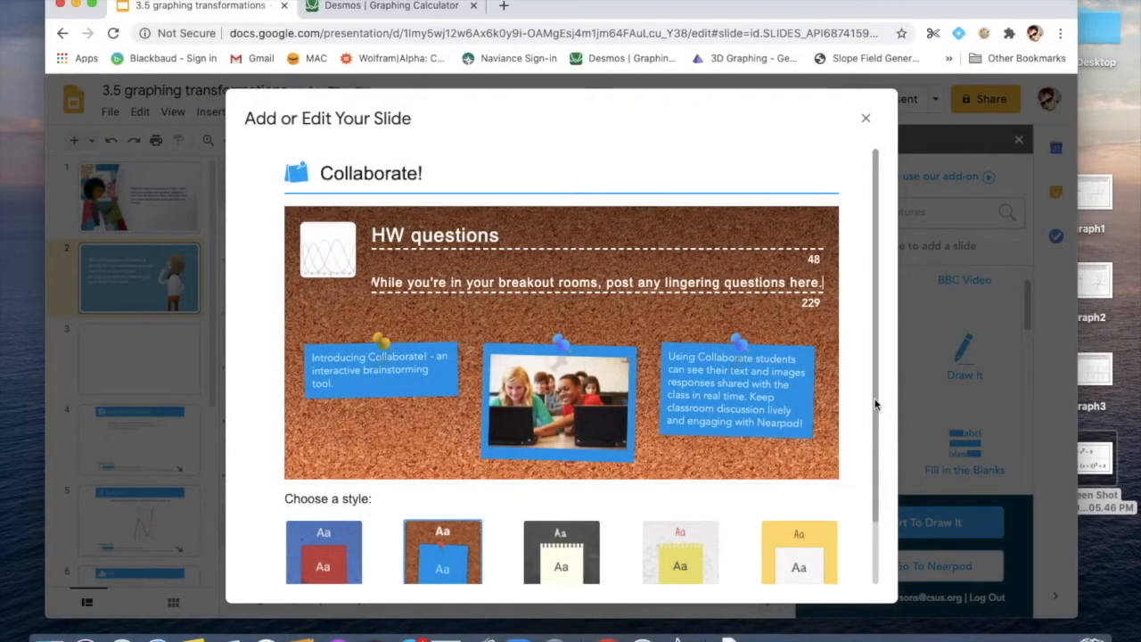
# Step: Try out the Collaborate board styles, apply the yellow one with white notes, and save the slide
pyautogui.moveTo(874, 404); pyautogui.dragTo(880, 469)
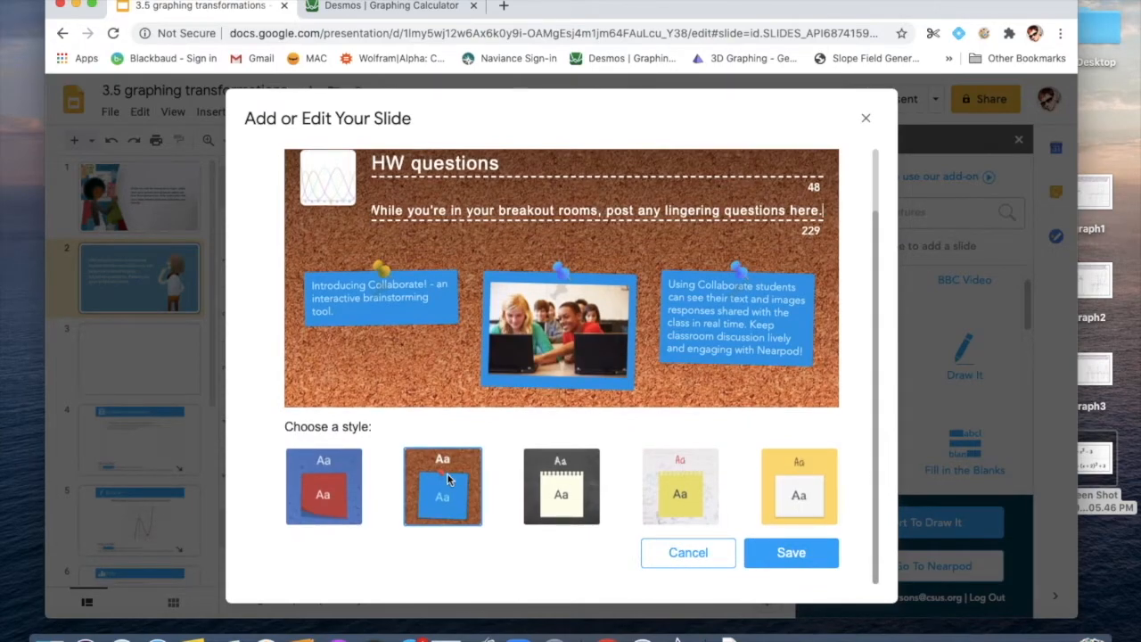
pyautogui.click(321, 487)
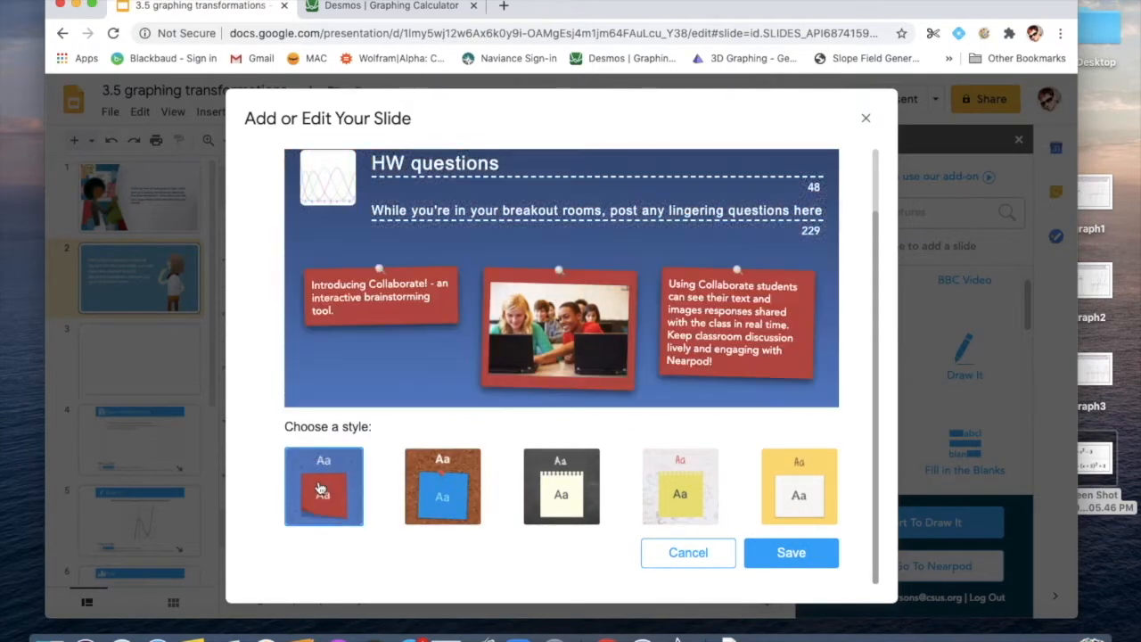
pyautogui.click(580, 495)
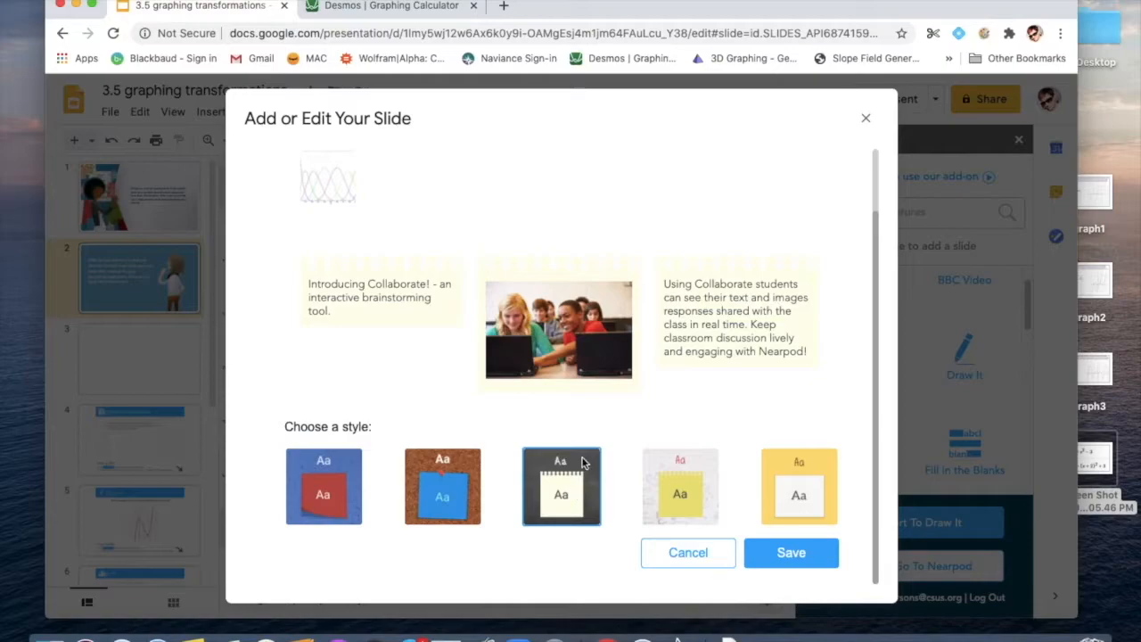
pyautogui.click(685, 482)
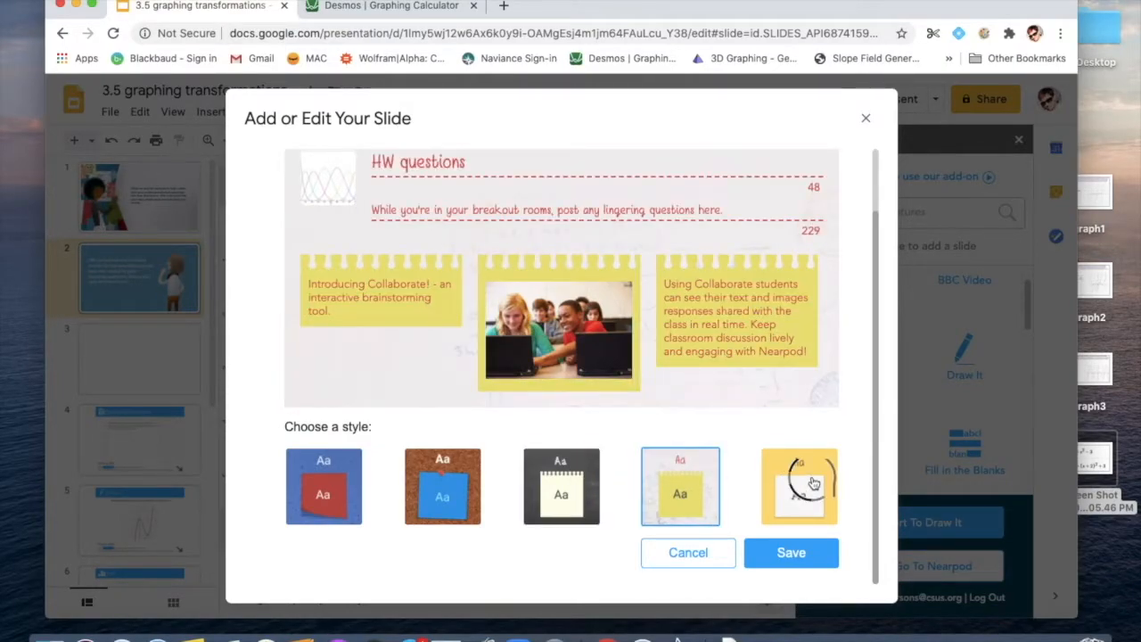
pyautogui.click(790, 554)
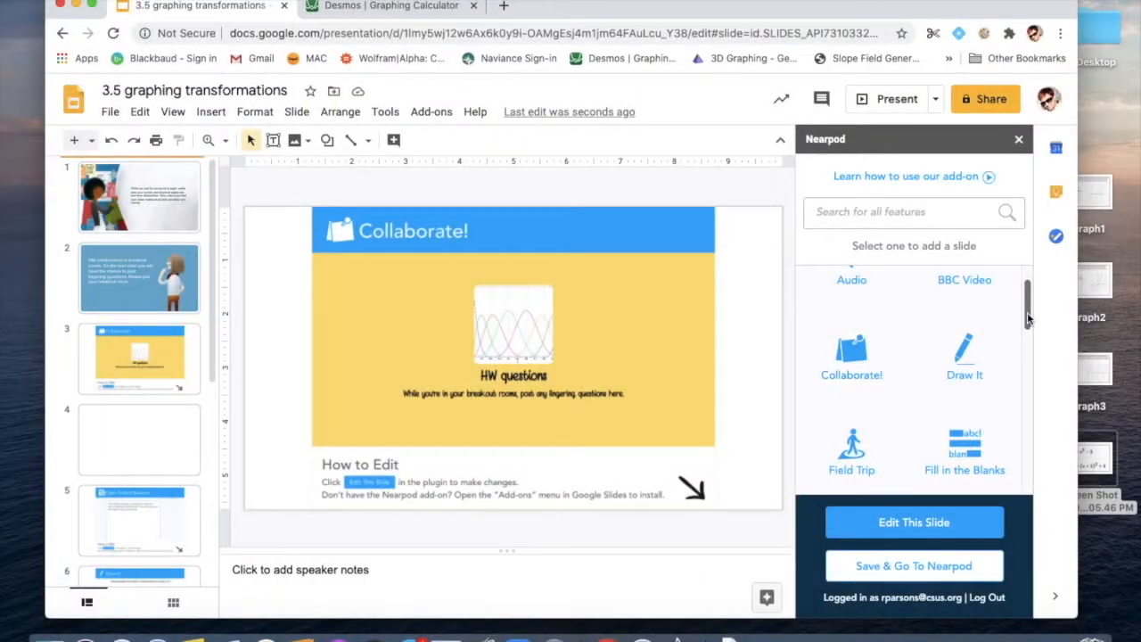
# Step: Insert a Poll activity and enter its question beginning with "How did"
pyautogui.moveTo(1027, 312); pyautogui.dragTo(1027, 414)
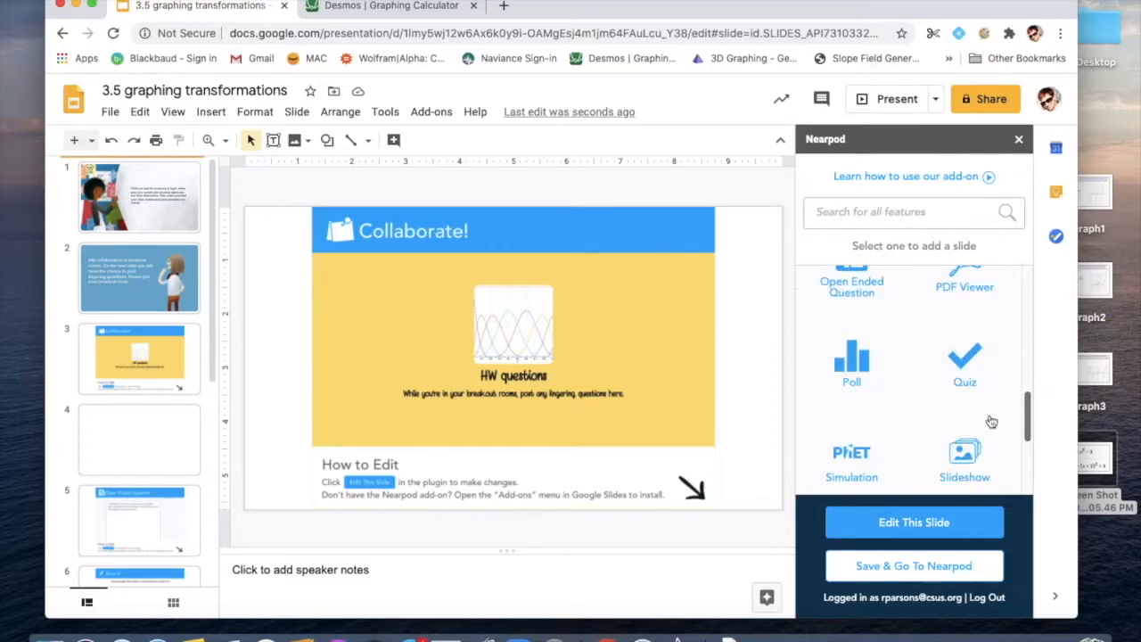
pyautogui.click(852, 376)
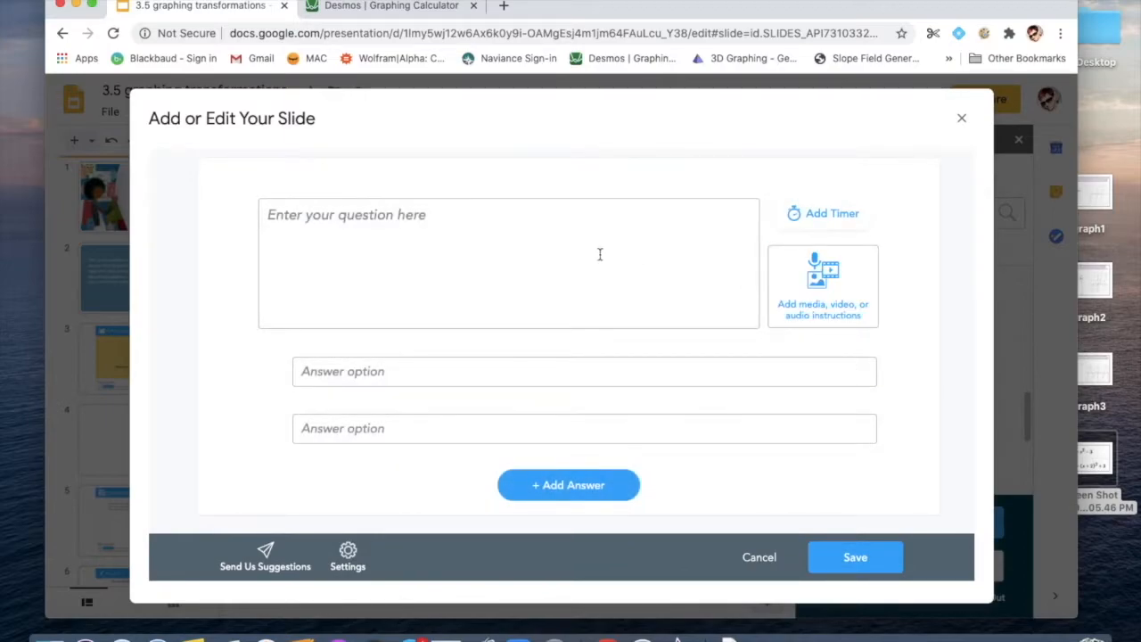
pyautogui.click(358, 214)
pyautogui.write('How did')
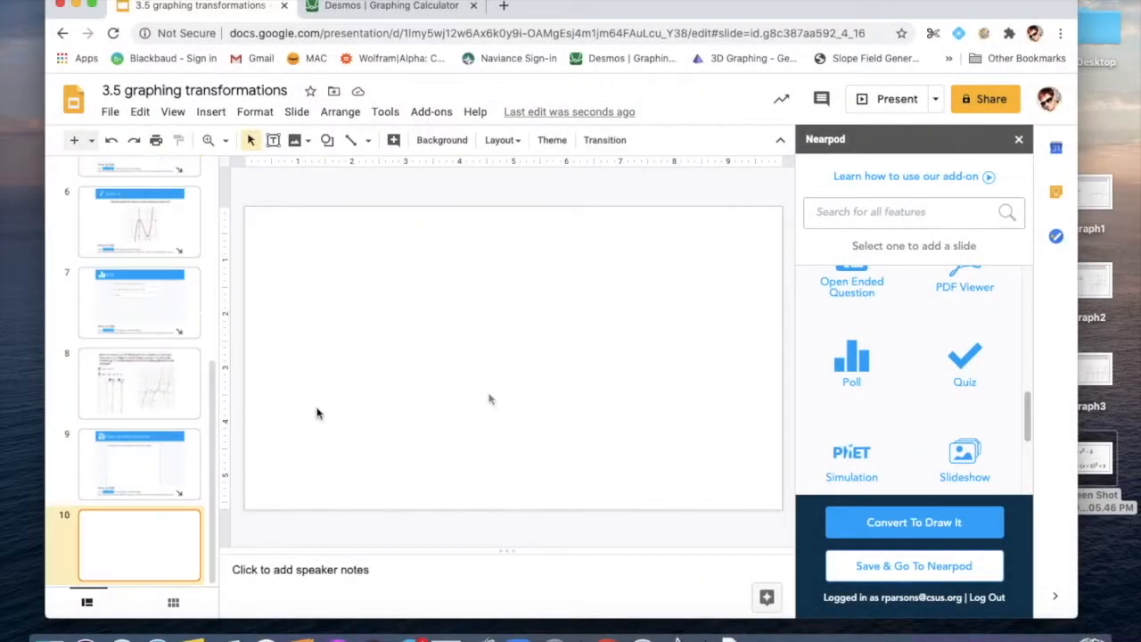
# Step: Insert a Matching Pairs activity after the Open Ended Question on slide 9 and start its first pair
pyautogui.click(147, 455)
pyautogui.moveTo(1027, 410); pyautogui.dragTo(1028, 358)
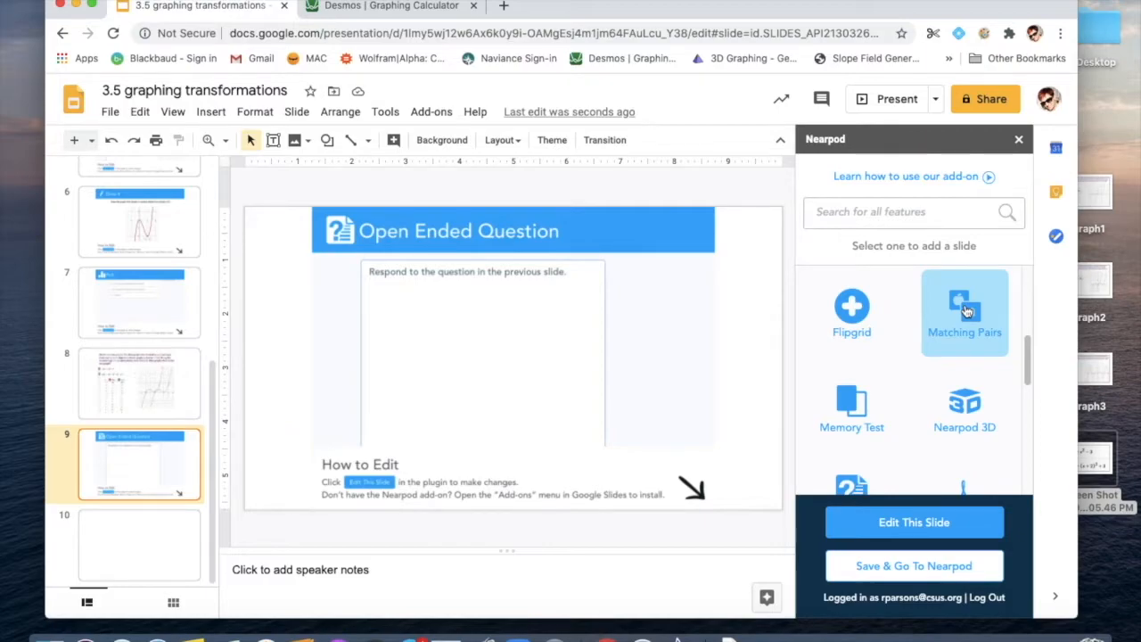
pyautogui.click(967, 310)
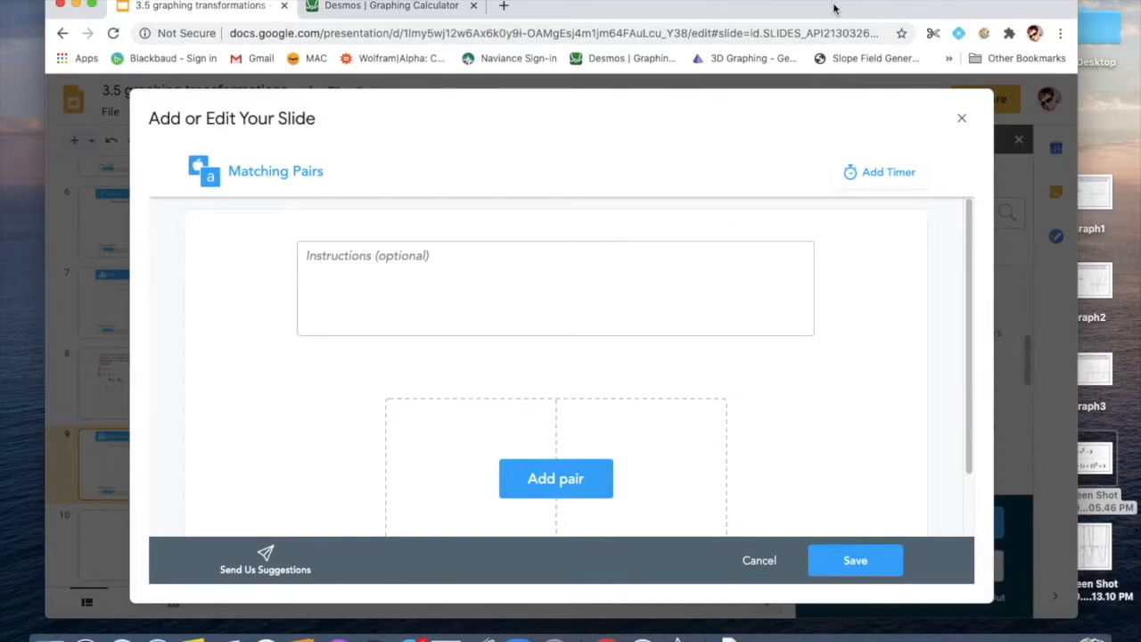
pyautogui.click(560, 480)
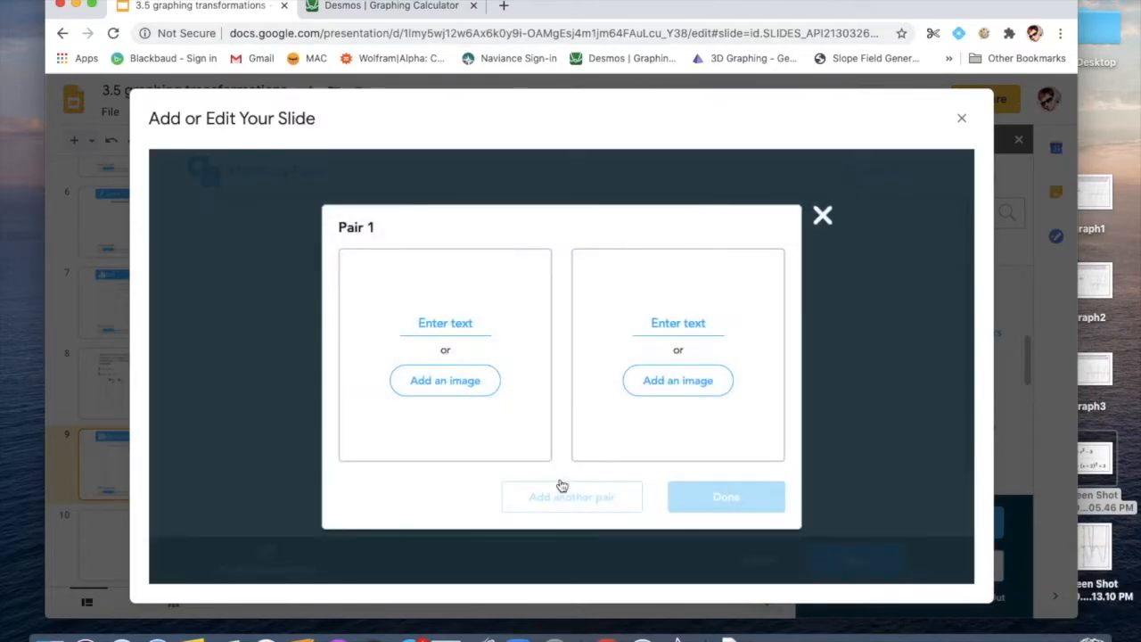
# Step: Upload the f(−x) screenshot from the desktop as the first image of Pair 1
pyautogui.moveTo(745, 7); pyautogui.dragTo(604, 3)
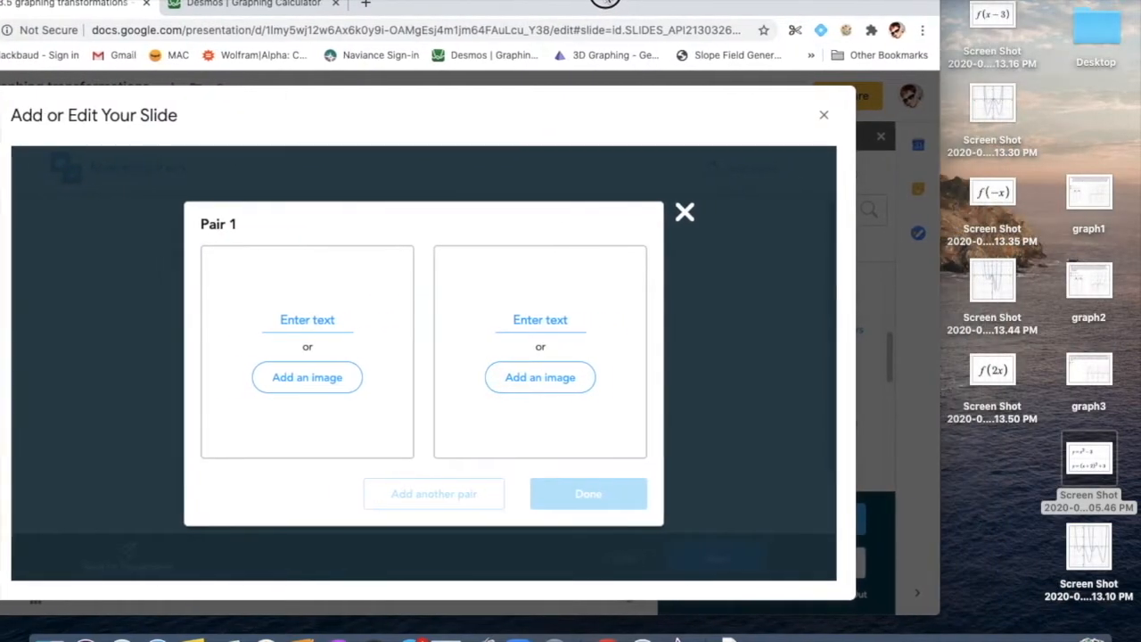
pyautogui.moveTo(992, 194); pyautogui.dragTo(305, 334)
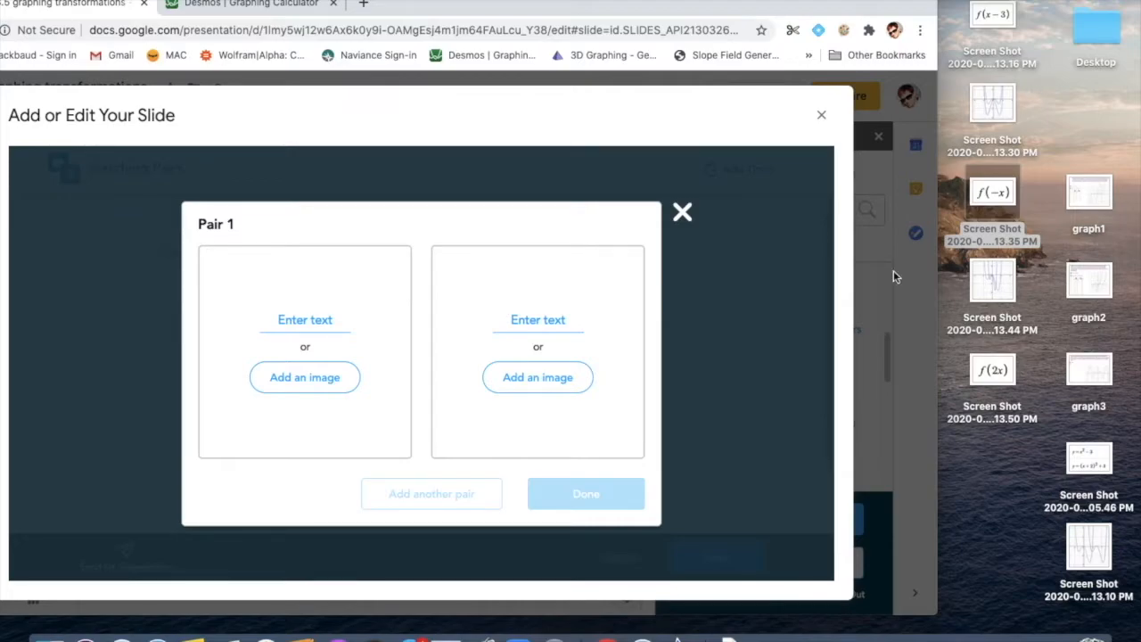
pyautogui.moveTo(595, 3); pyautogui.dragTo(689, 4)
pyautogui.click(398, 380)
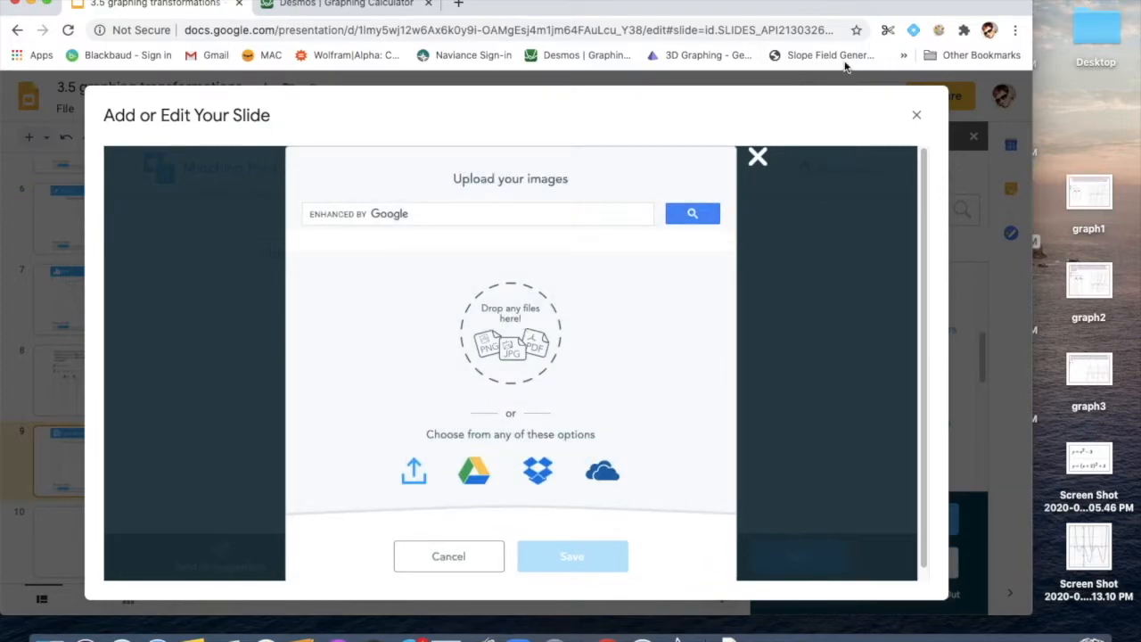
pyautogui.moveTo(922, 4); pyautogui.dragTo(819, 2)
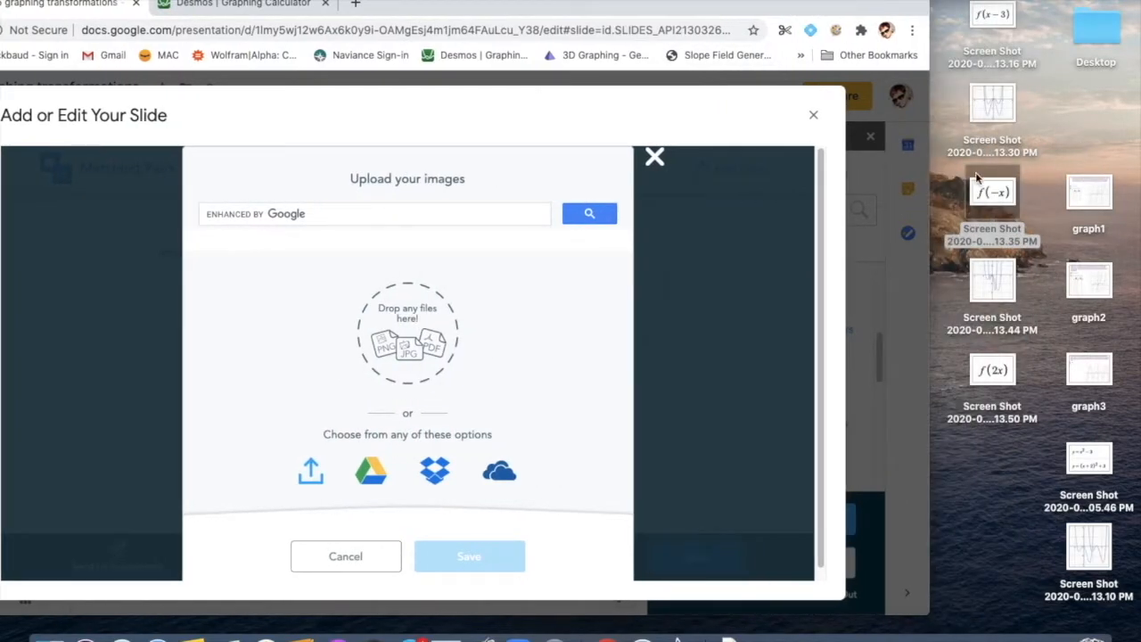
pyautogui.moveTo(986, 191); pyautogui.dragTo(408, 316)
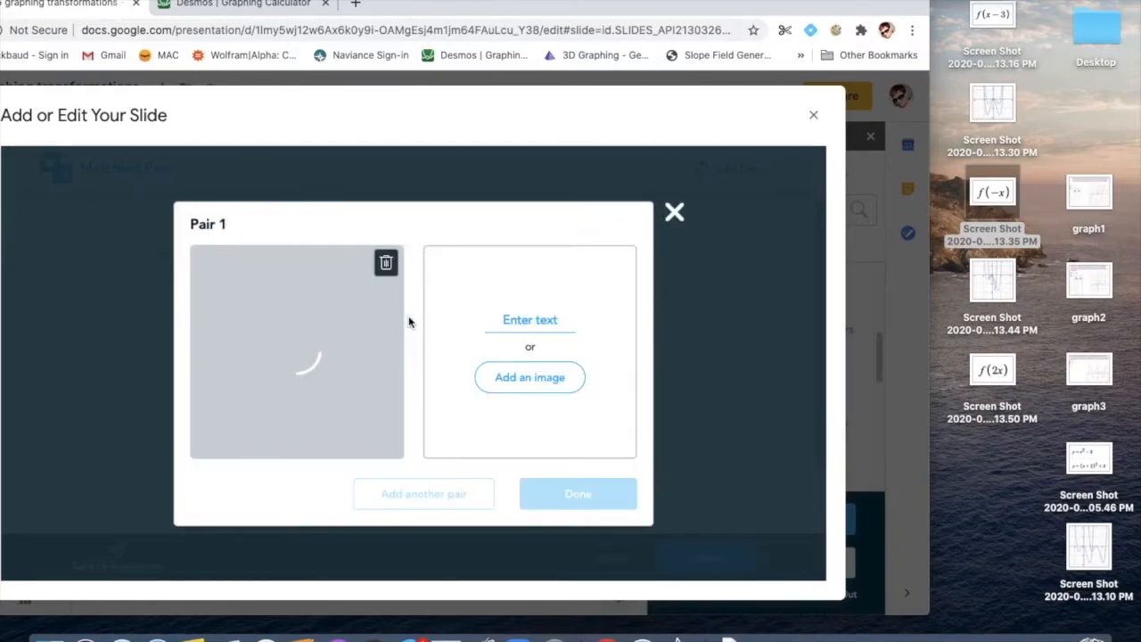
# Step: Check the desktop graph screenshot ending in 13.30 PM and upload it as the matching second image of Pair 1
pyautogui.click(539, 377)
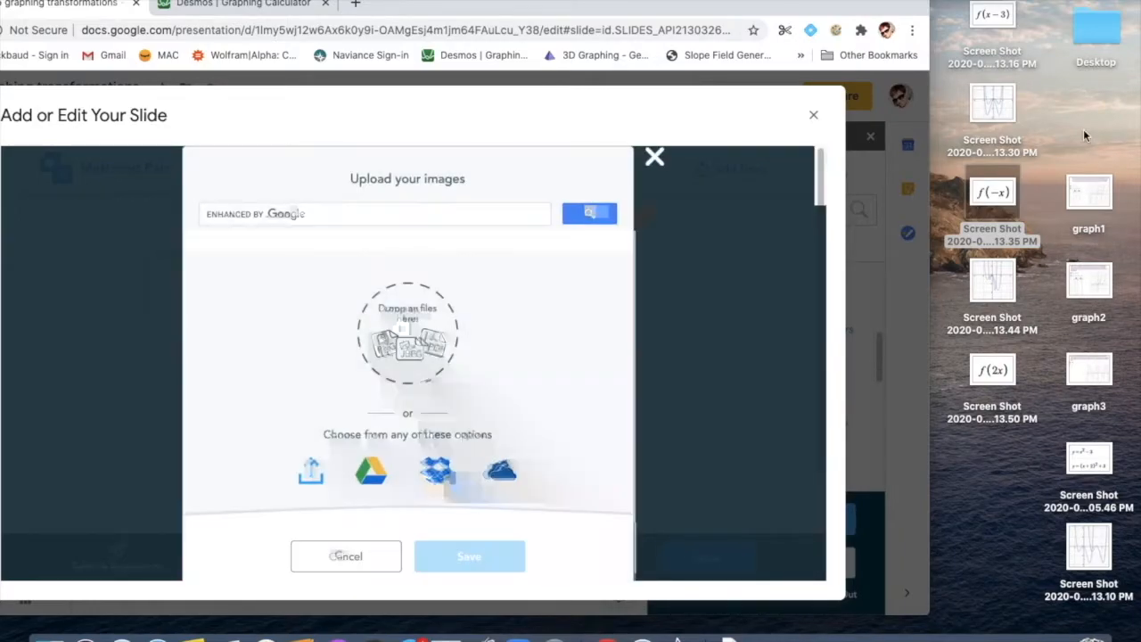
pyautogui.click(1002, 107)
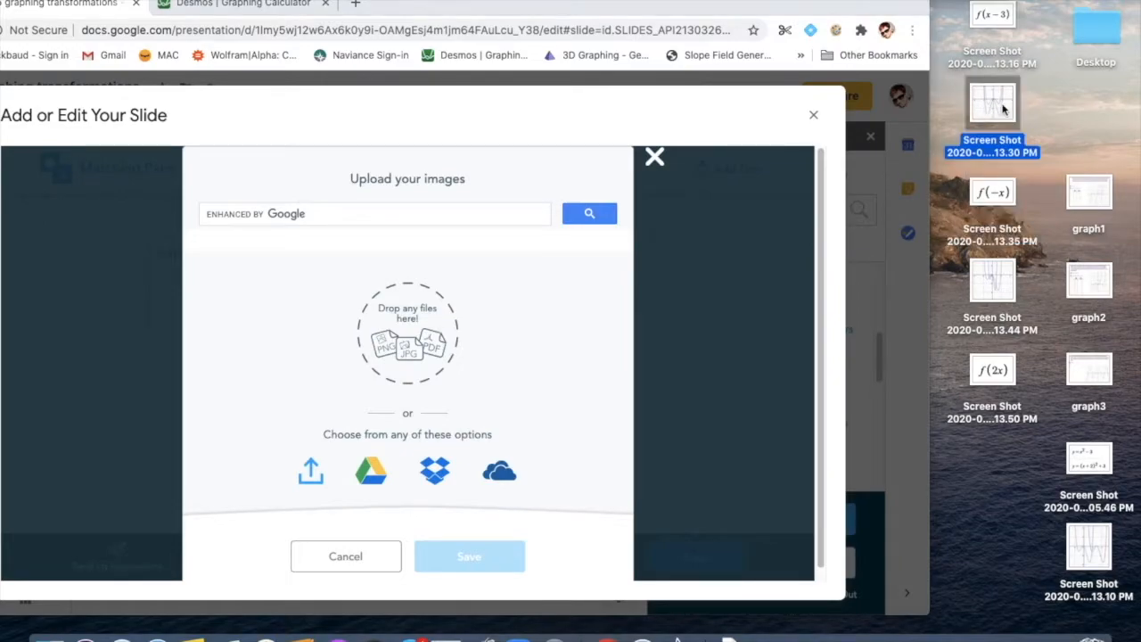
pyautogui.doubleClick(1002, 107)
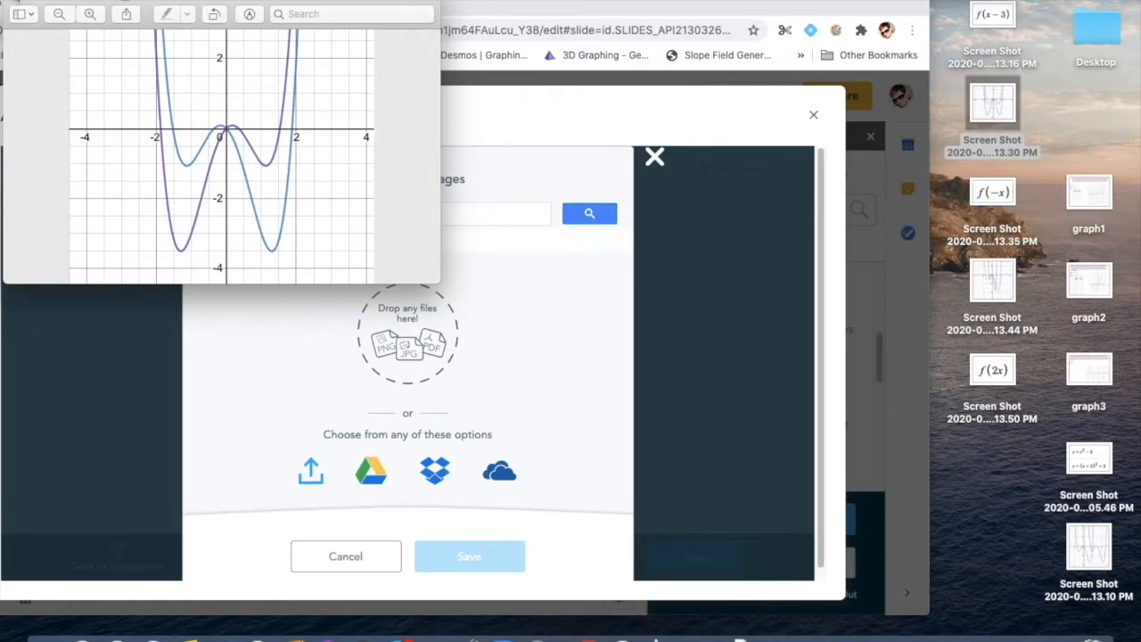
pyautogui.click(14, 1)
pyautogui.moveTo(1005, 95); pyautogui.dragTo(433, 318)
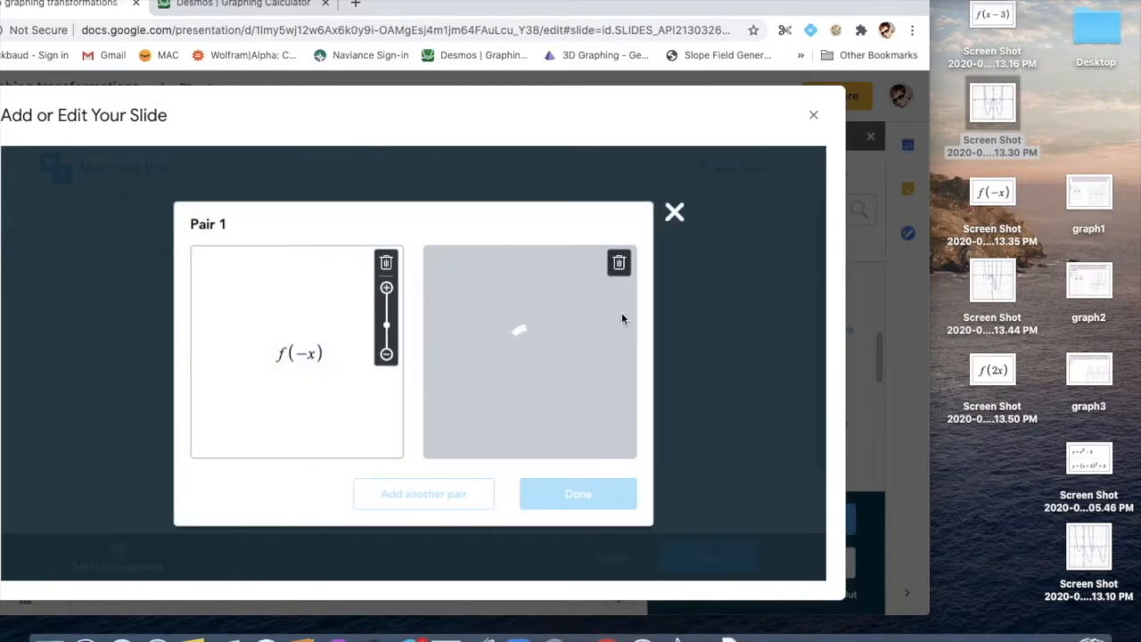
# Step: Add a second pair and upload the f(2x) screenshot from the desktop as its first image
pyautogui.click(444, 493)
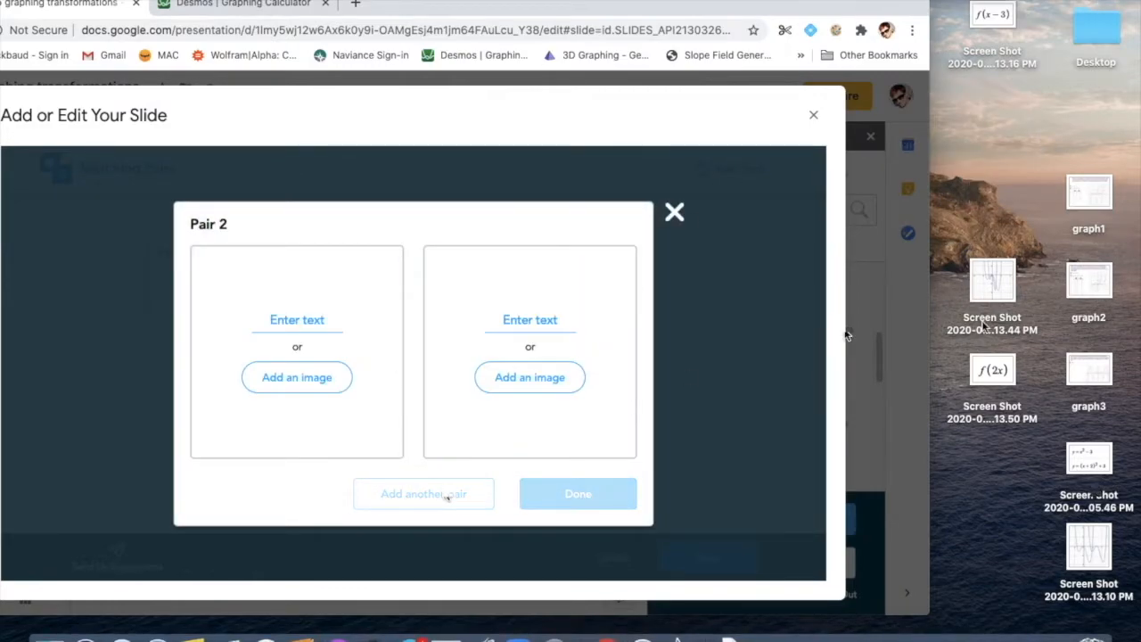
pyautogui.click(293, 382)
pyautogui.moveTo(1002, 367); pyautogui.dragTo(410, 325)
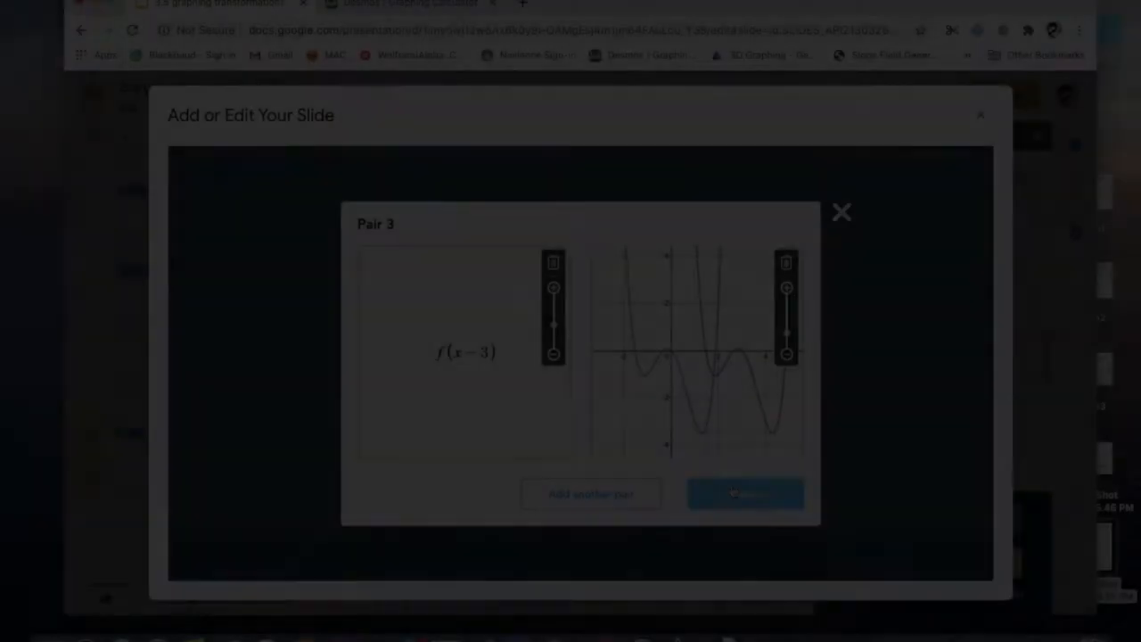
# Step: Finish the f(x − 3) pair, preview the matching game, and save the Matching Pairs slide
pyautogui.click(733, 493)
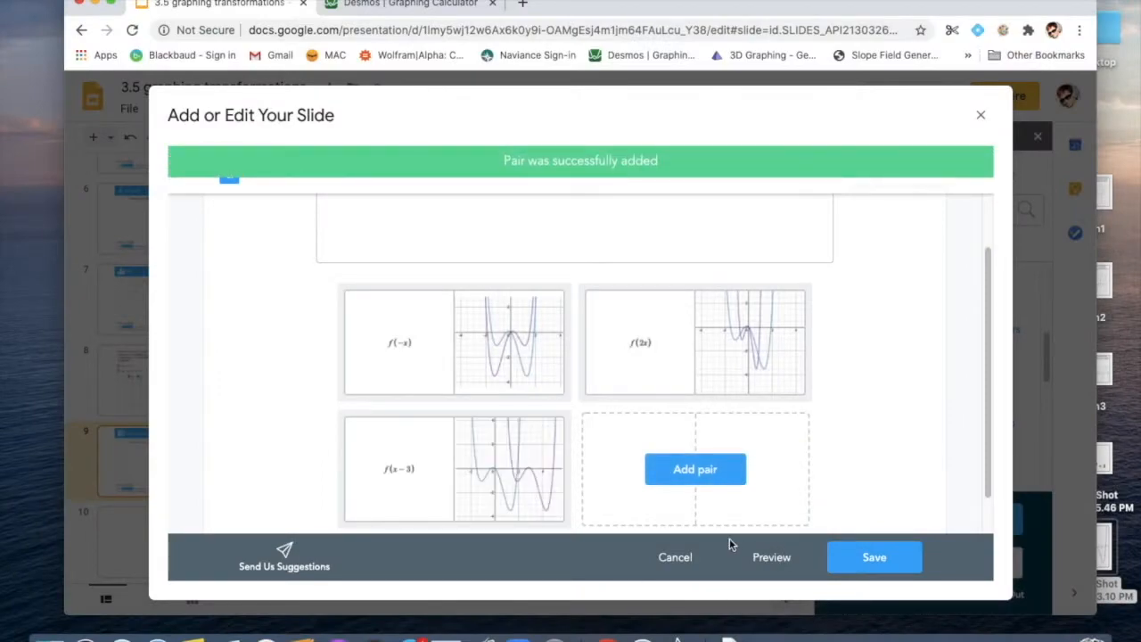
pyautogui.click(761, 558)
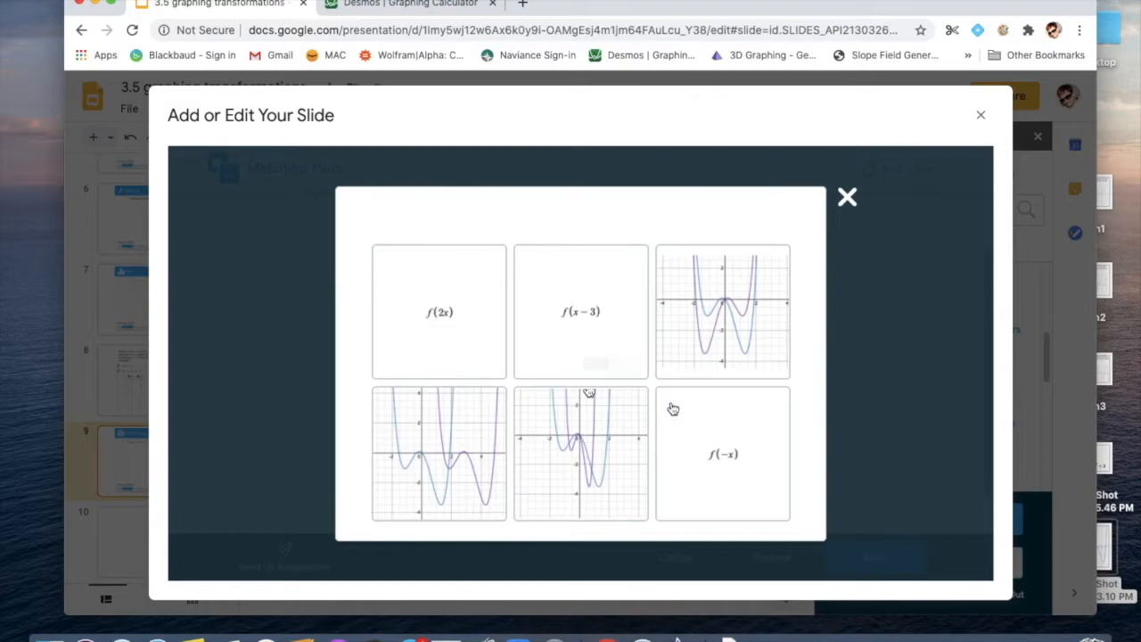
pyautogui.click(847, 198)
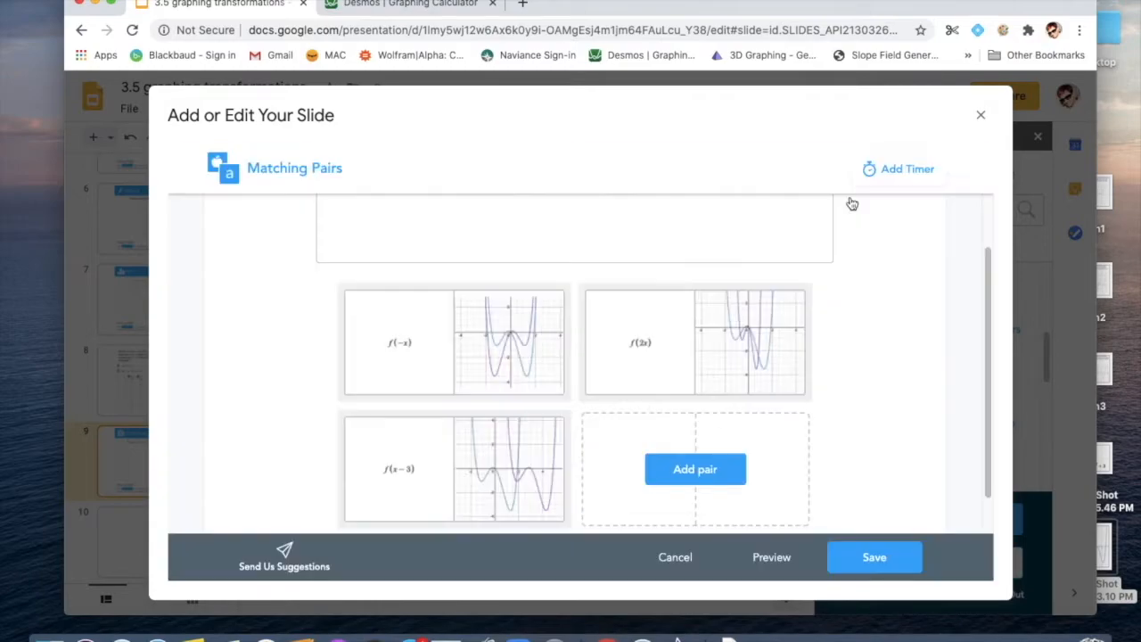
pyautogui.click(875, 558)
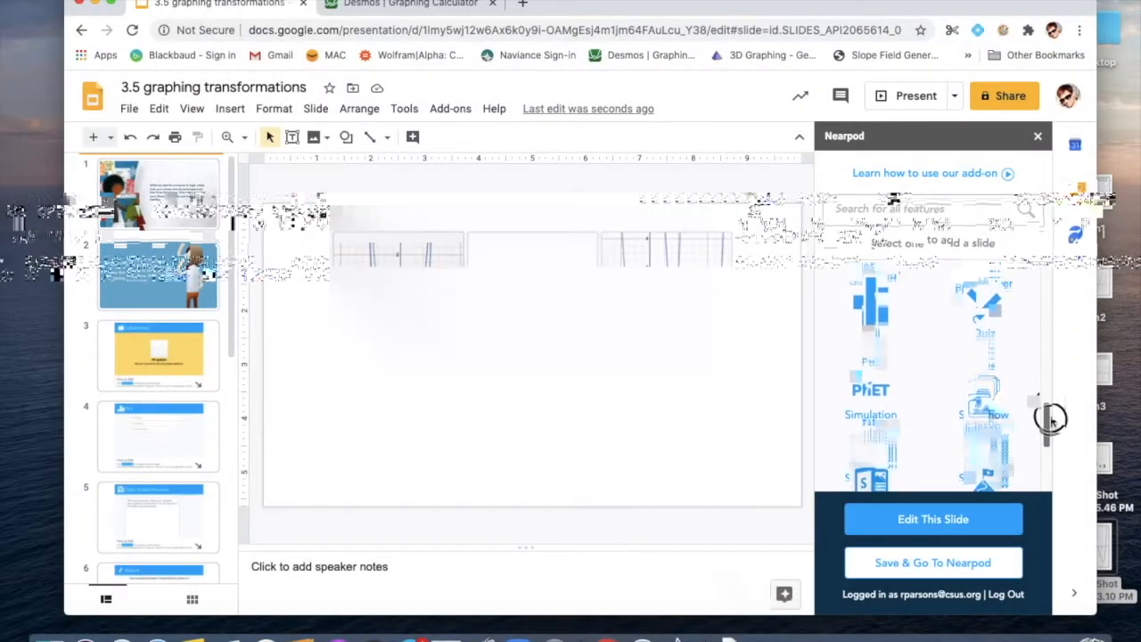
# Step: Add a Time to Climb activity and enter the first question "What is the value of sin(π/4)?"
pyautogui.moveTo(1046, 420); pyautogui.dragTo(1050, 436)
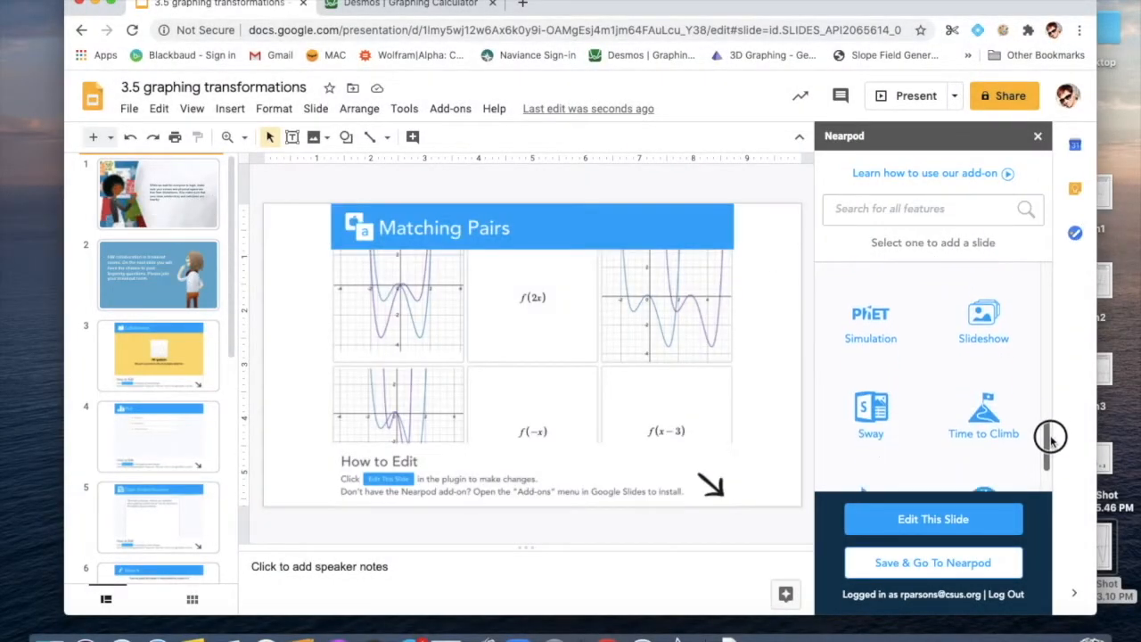
pyautogui.click(987, 418)
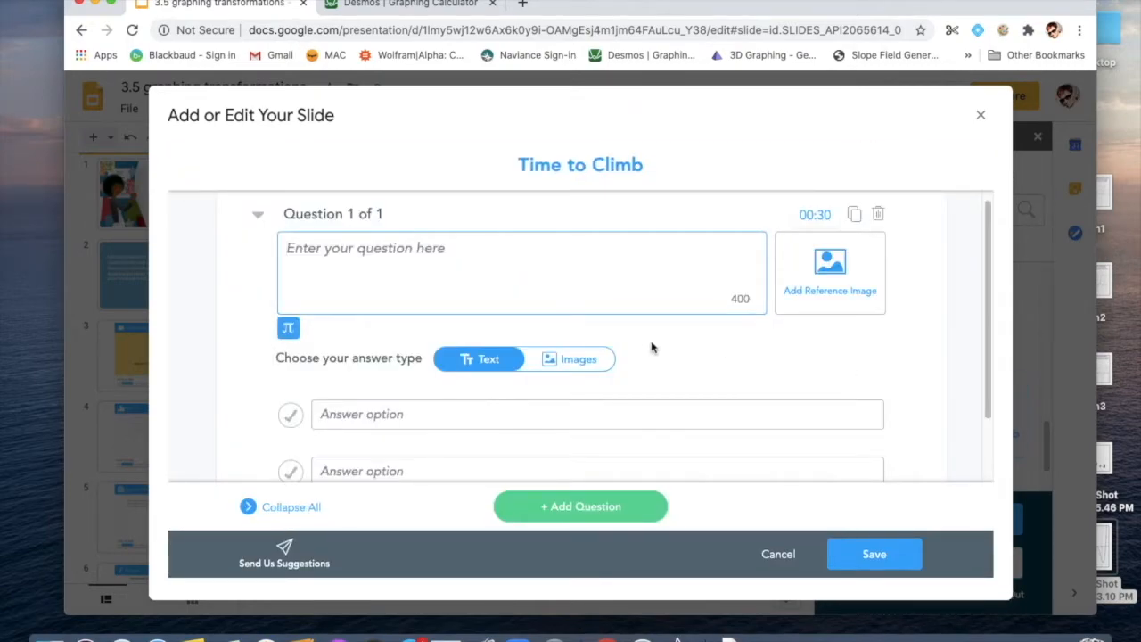
pyautogui.write('W')
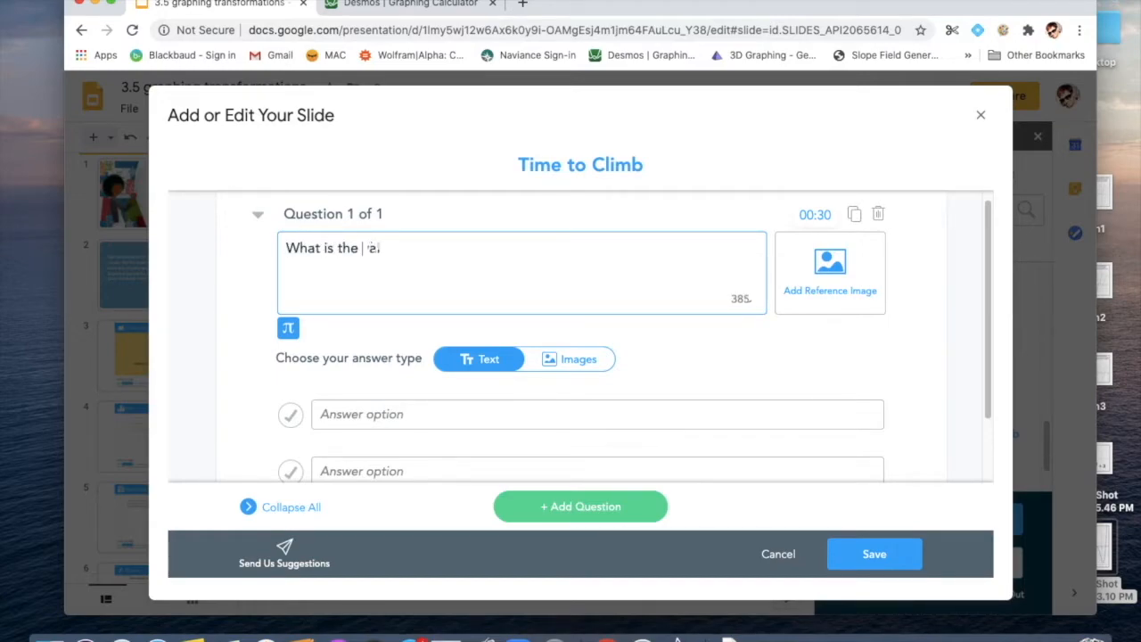
pyautogui.write('hat is the value of sin(')
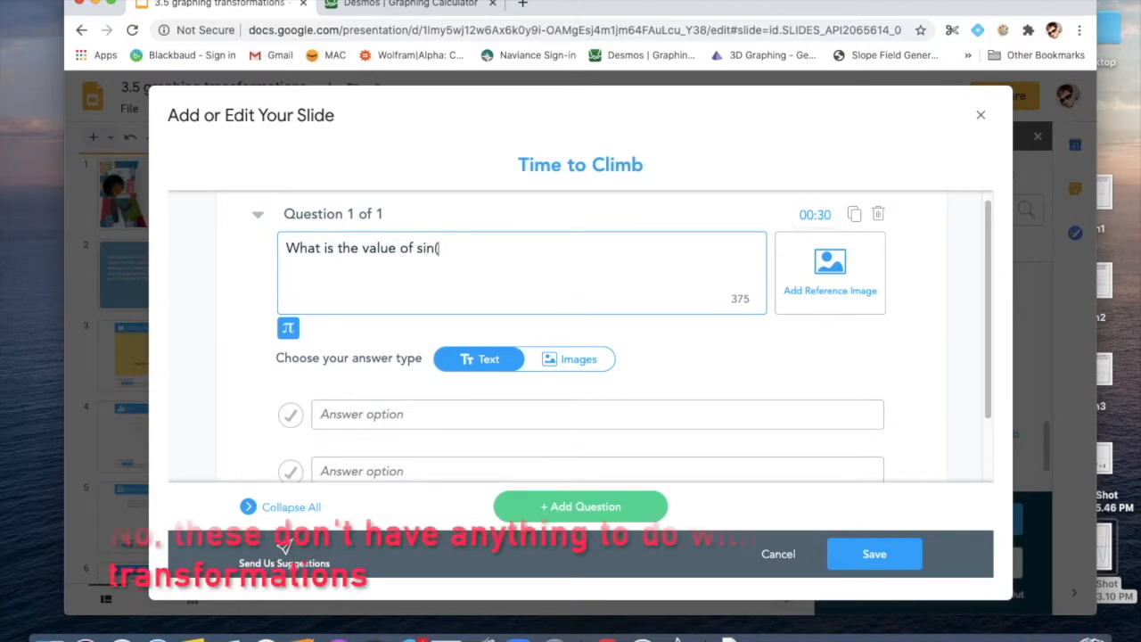
pyautogui.click(289, 330)
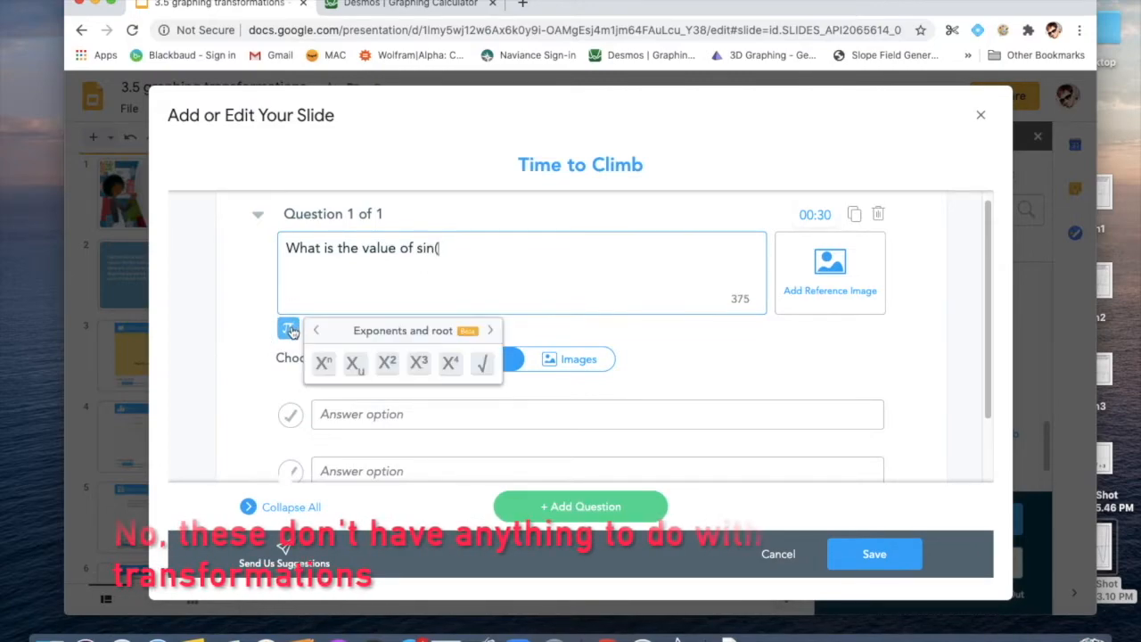
pyautogui.click(489, 331)
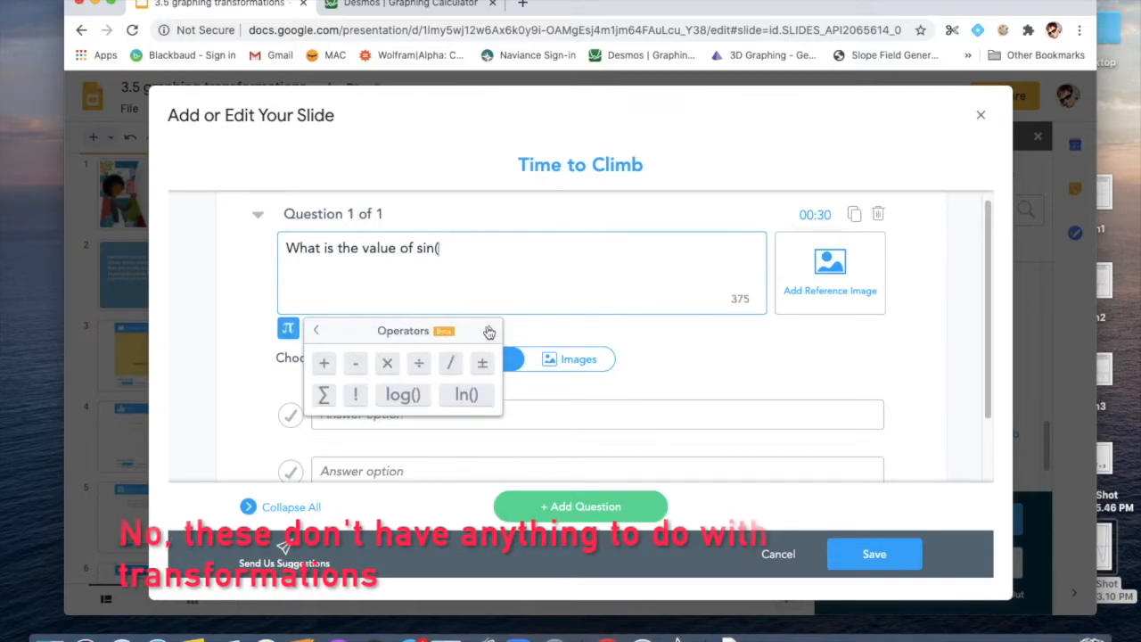
pyautogui.click(489, 330)
pyautogui.click(325, 365)
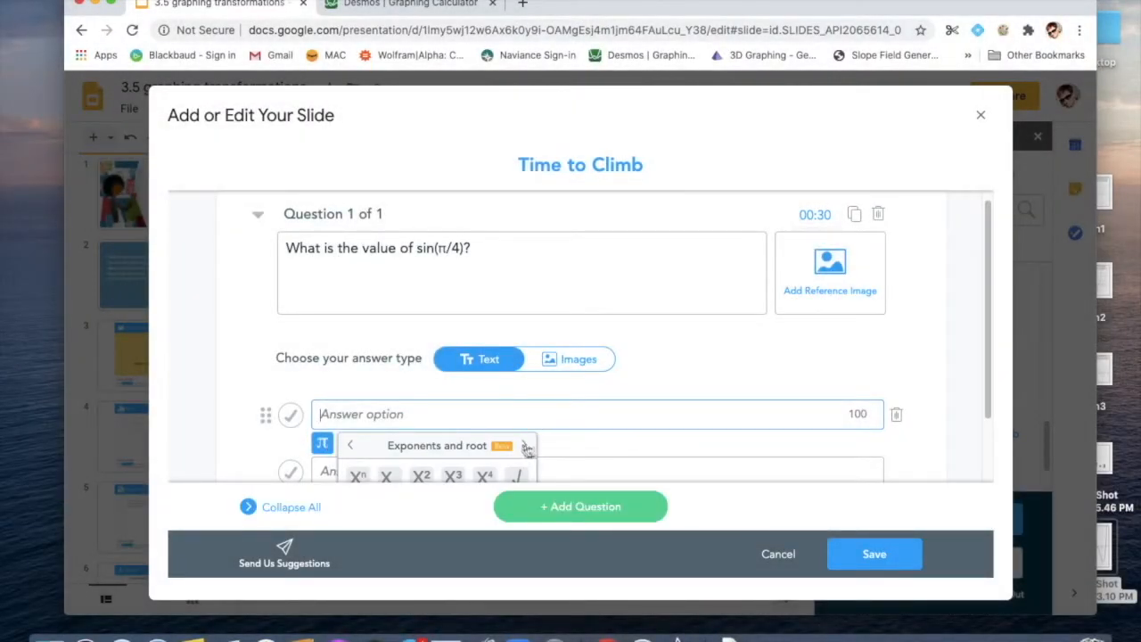
# Step: Fill in the quiz answers, starting with √3/2 and ending with 2, π/3, -1 (marked correct) and 1, and save the Time to Climb slide
pyautogui.click(516, 475)
pyautogui.moveTo(991, 377); pyautogui.dragTo(996, 431)
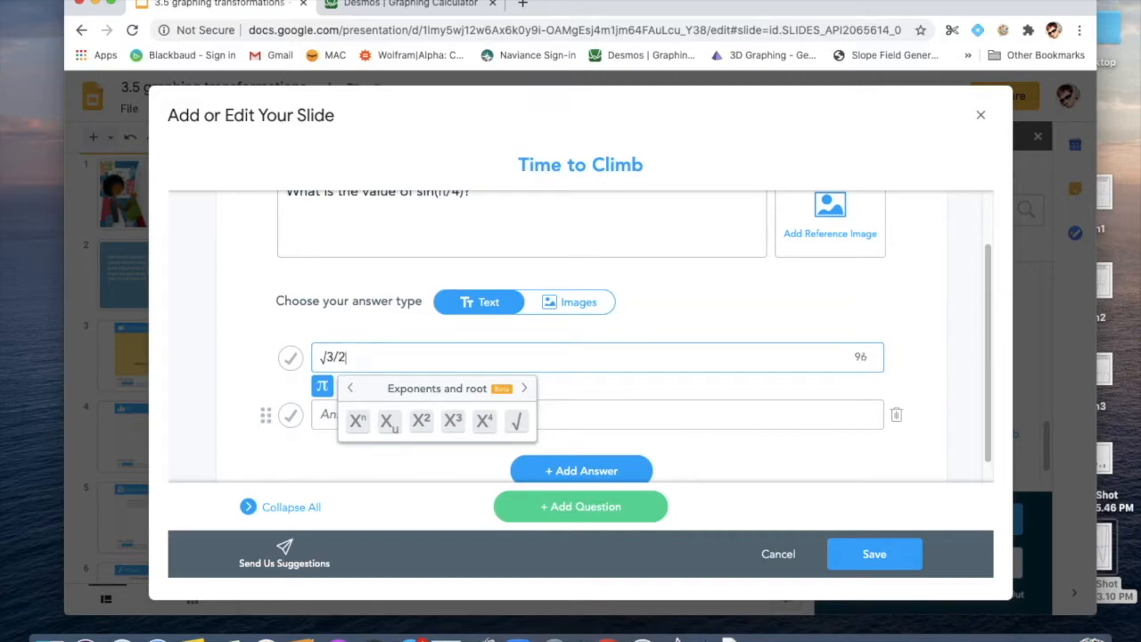
pyautogui.click(782, 414)
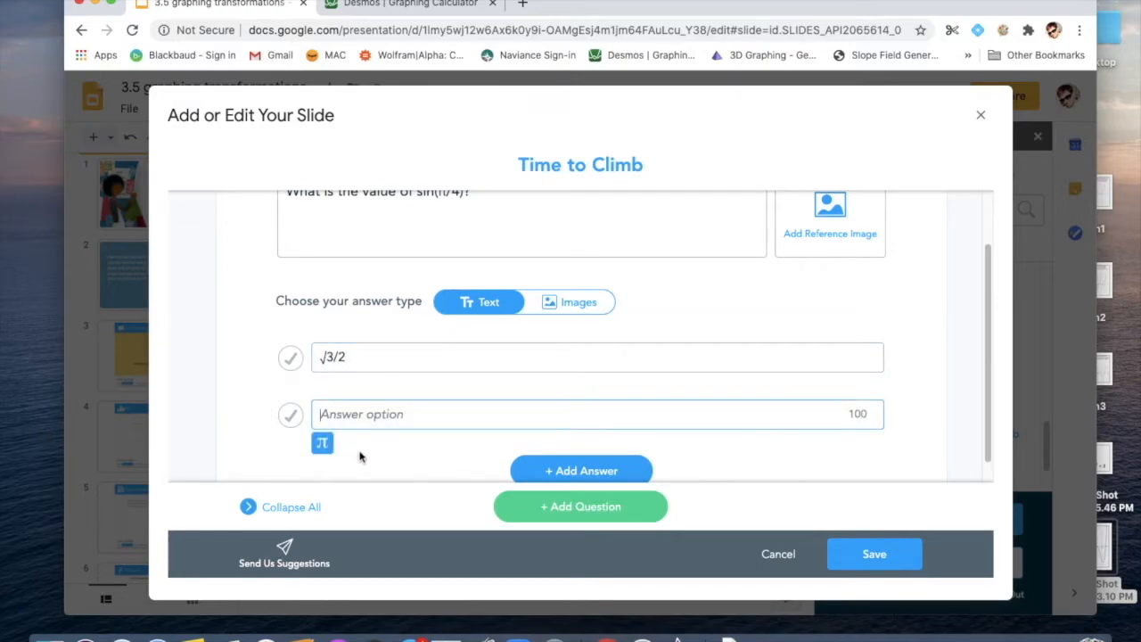
pyautogui.click(322, 443)
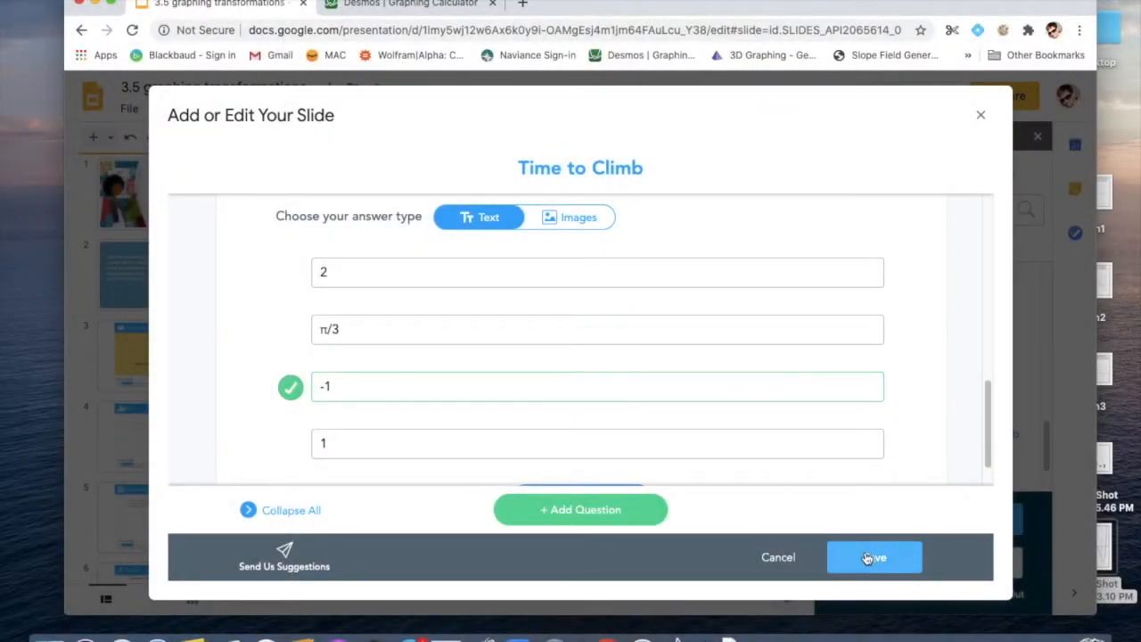
pyautogui.click(868, 559)
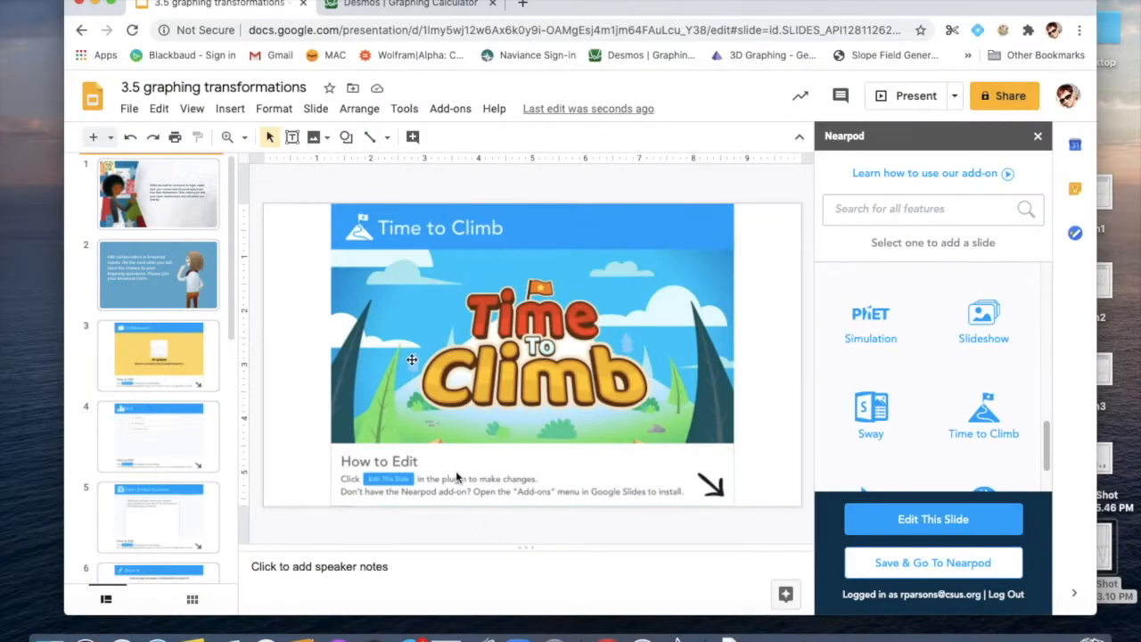
pyautogui.moveTo(229, 327); pyautogui.dragTo(256, 591)
pyautogui.moveTo(1047, 428); pyautogui.dragTo(1050, 459)
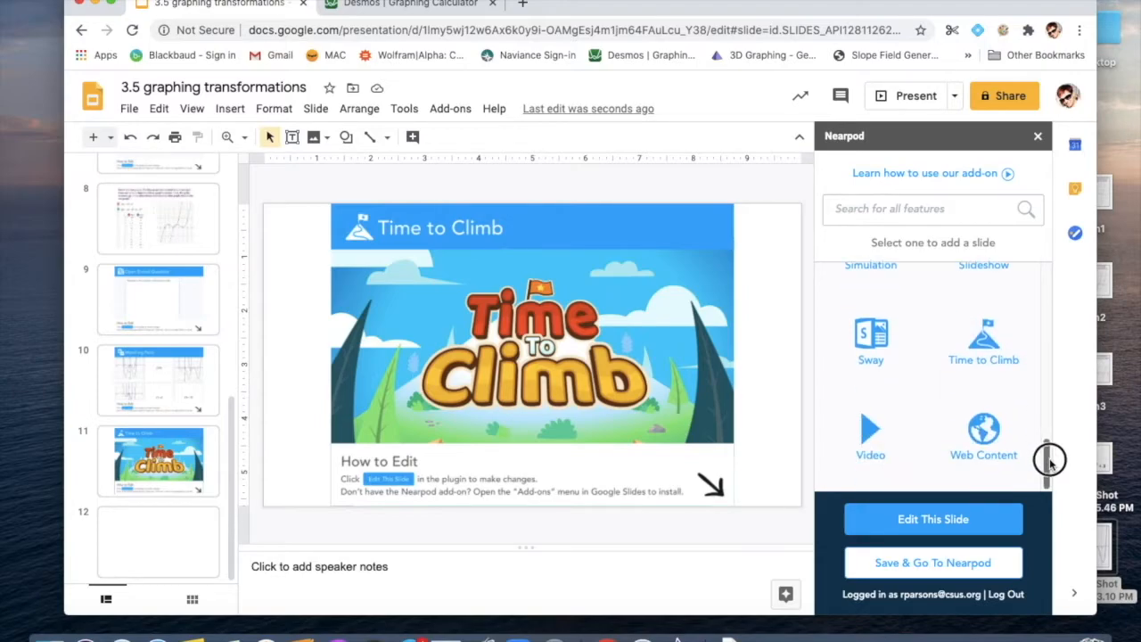
pyautogui.click(980, 431)
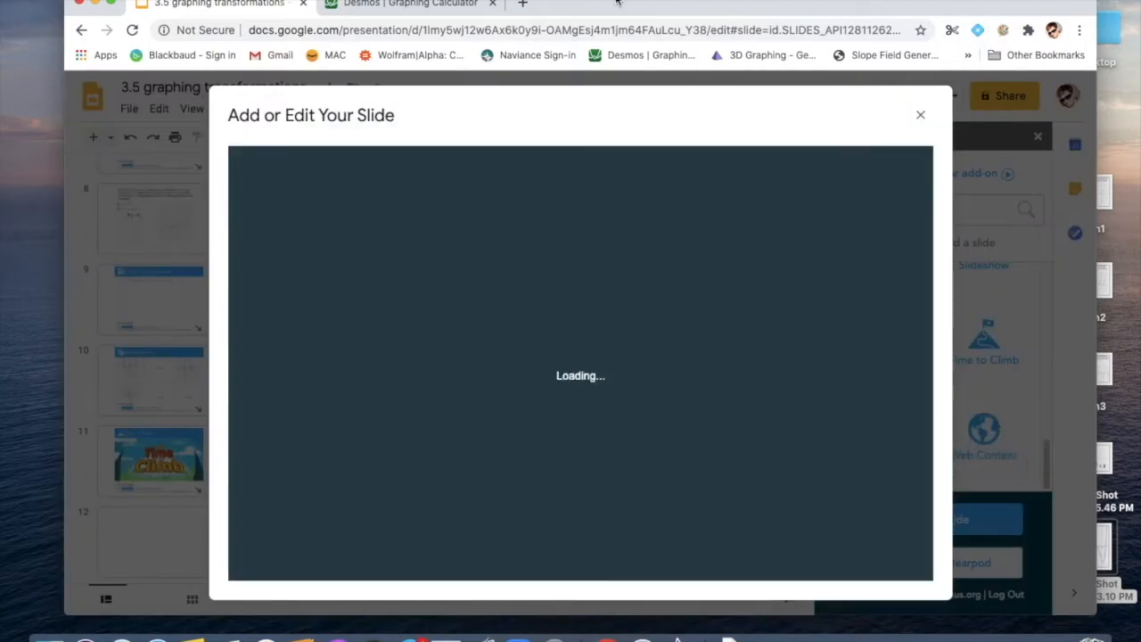
pyautogui.click(403, 5)
pyautogui.click(389, 27)
pyautogui.press('super+c')
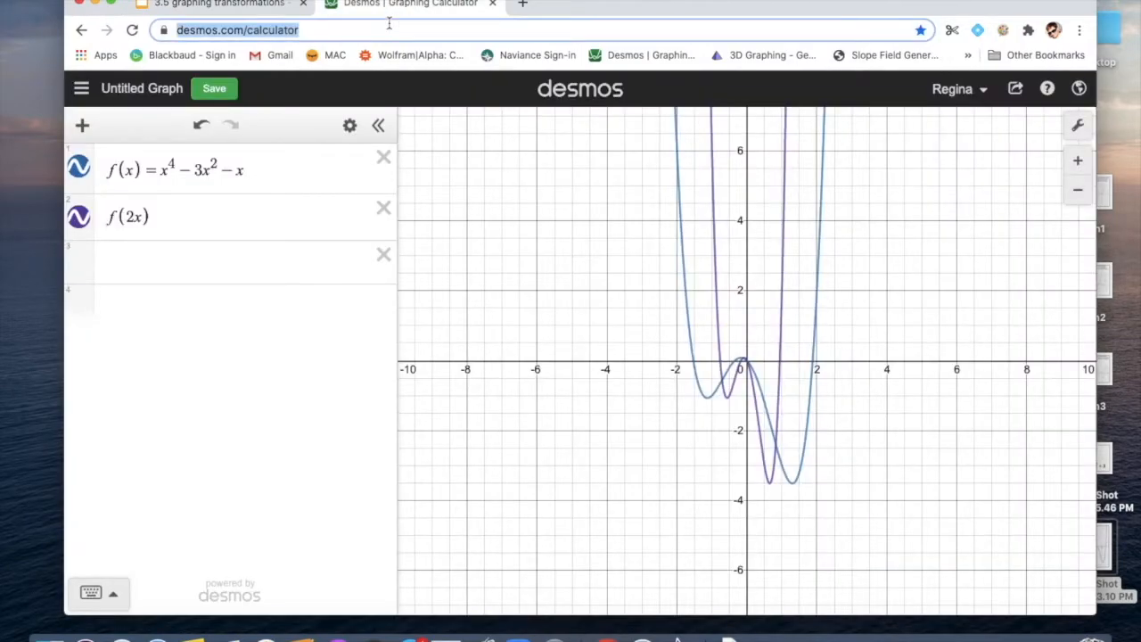
pyautogui.click(236, 5)
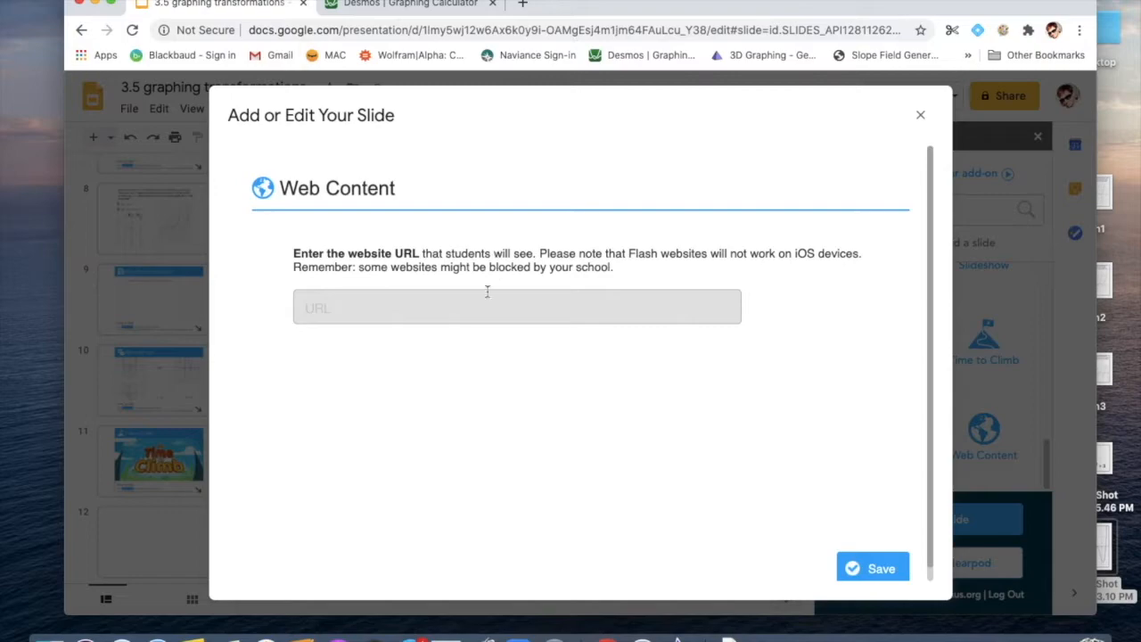
pyautogui.click(479, 304)
pyautogui.press('super+v')
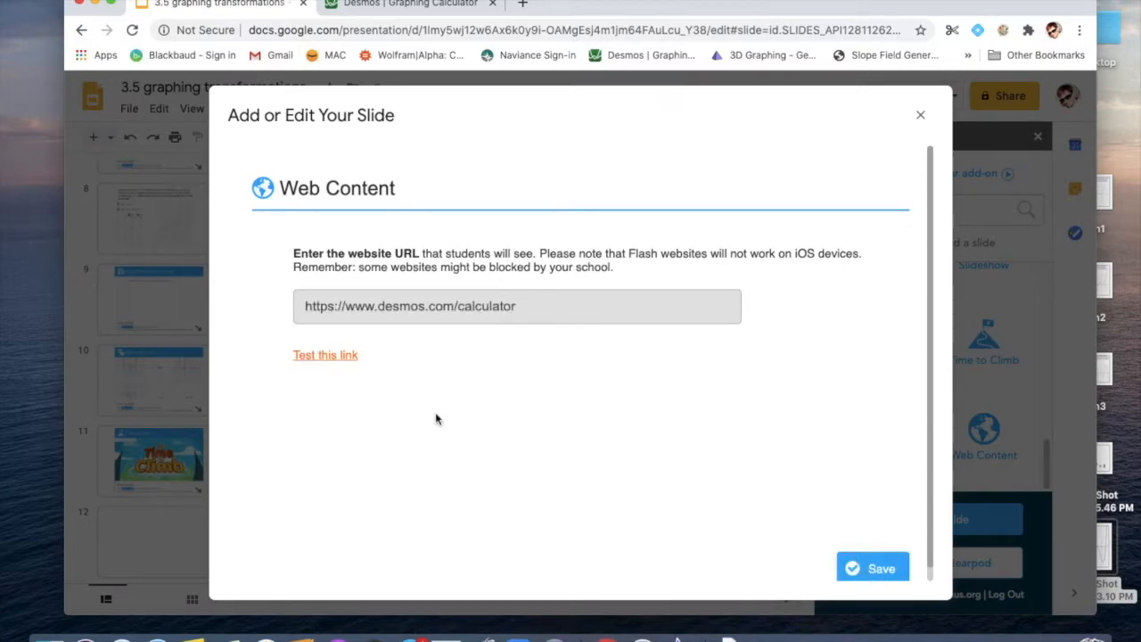
# Step: Test the Desmos link, close the test page, and save the Web Content slide
pyautogui.click(338, 355)
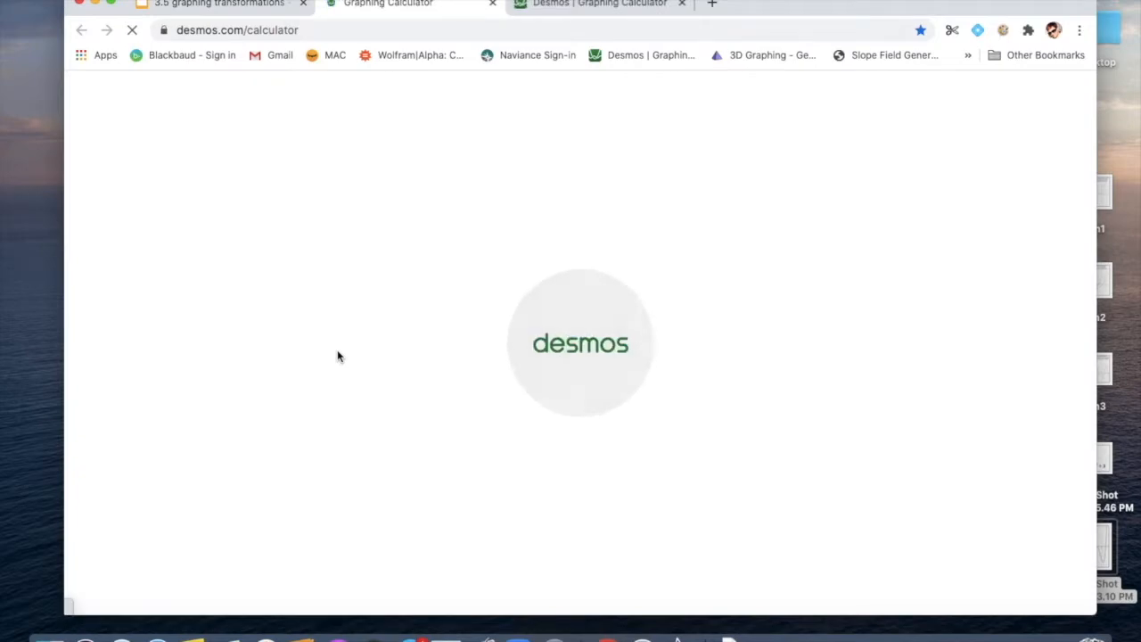
pyautogui.click(491, 5)
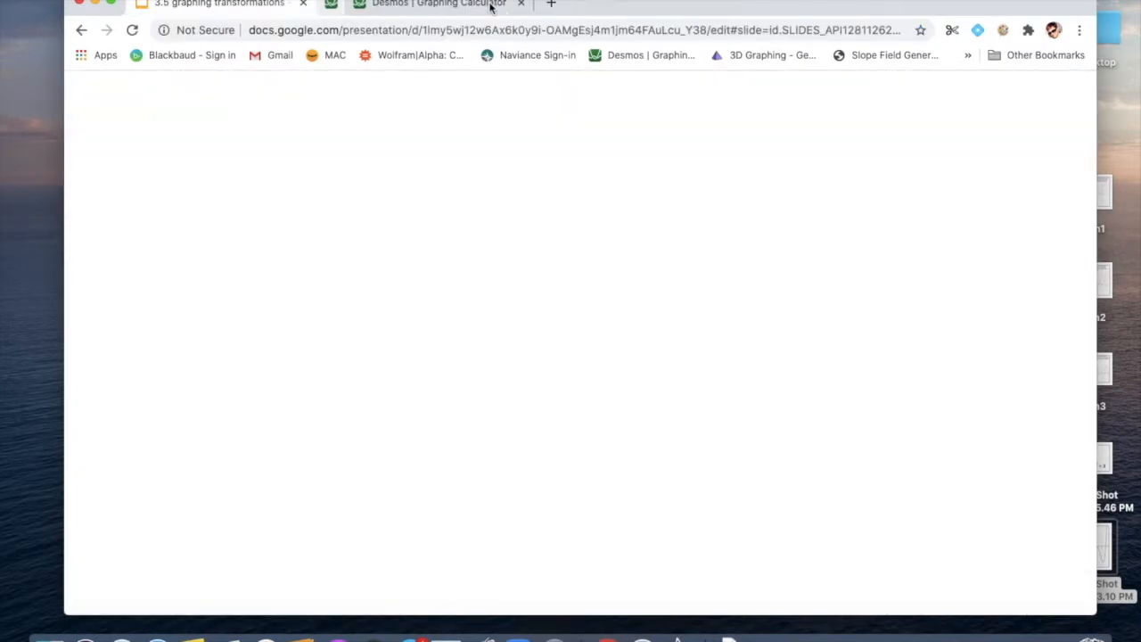
pyautogui.click(878, 556)
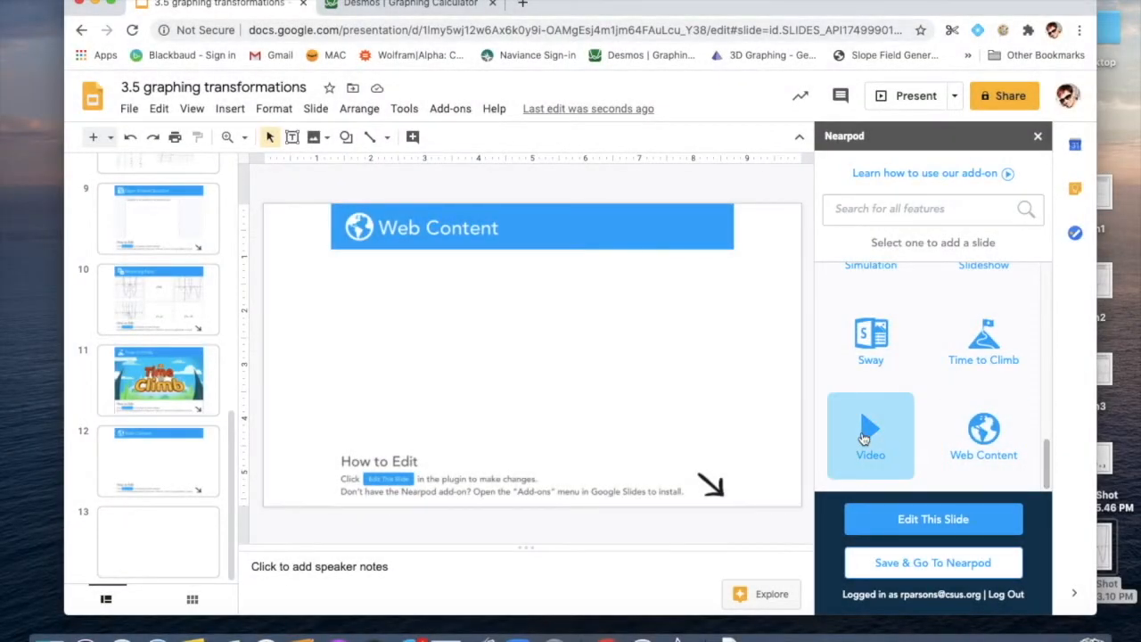
# Step: Start a Video activity and search YouTube for "transformations"
pyautogui.click(863, 438)
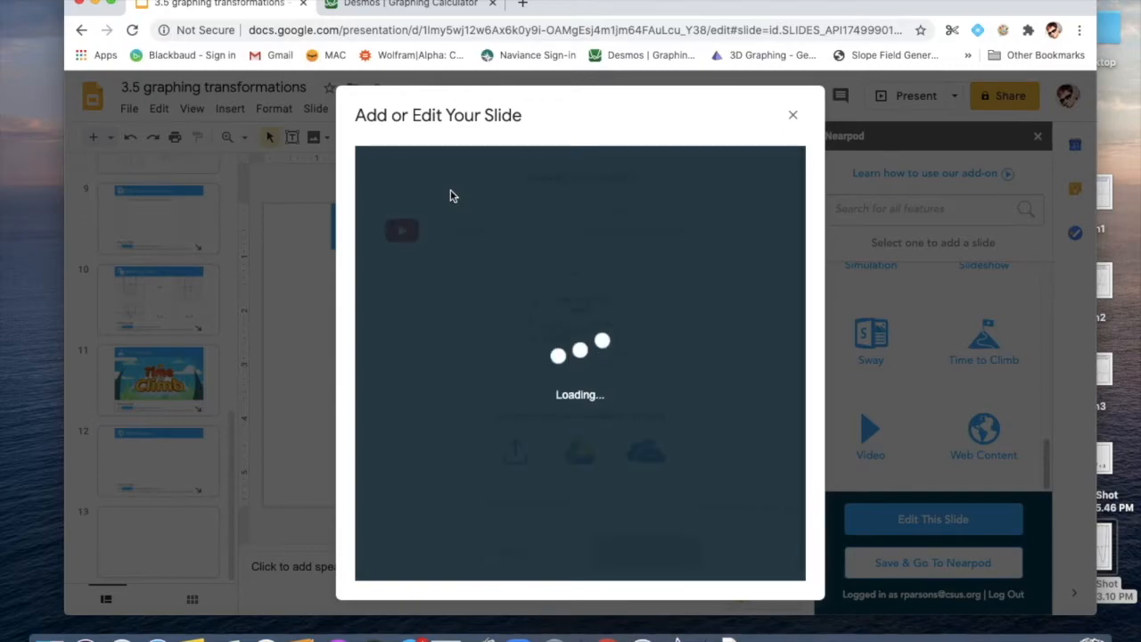
pyautogui.click(493, 227)
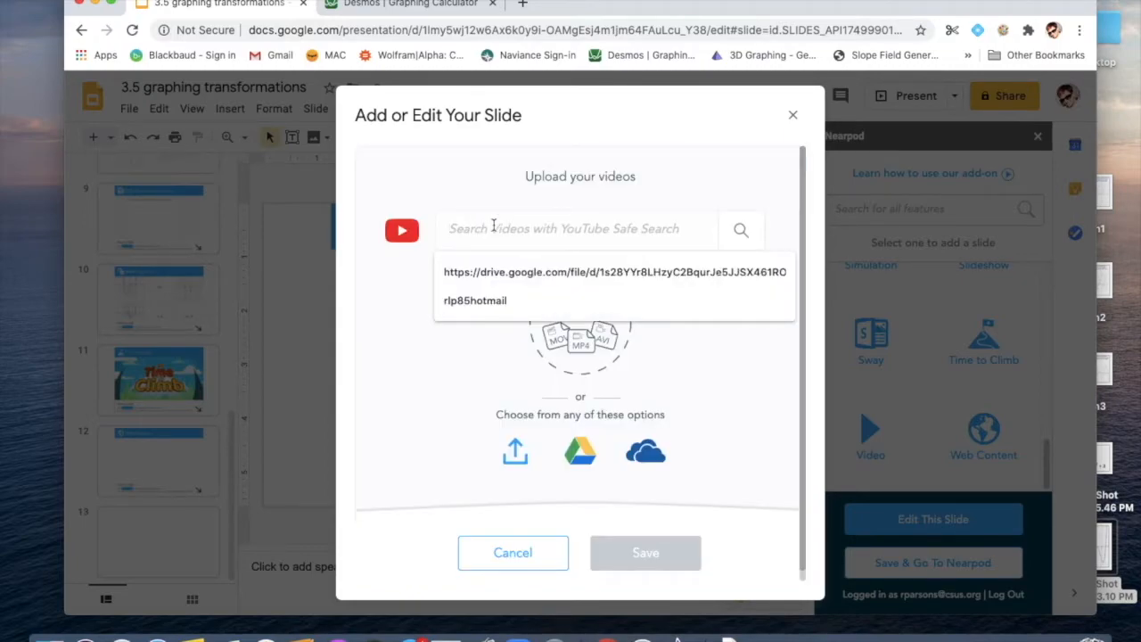
pyautogui.write('transforma')
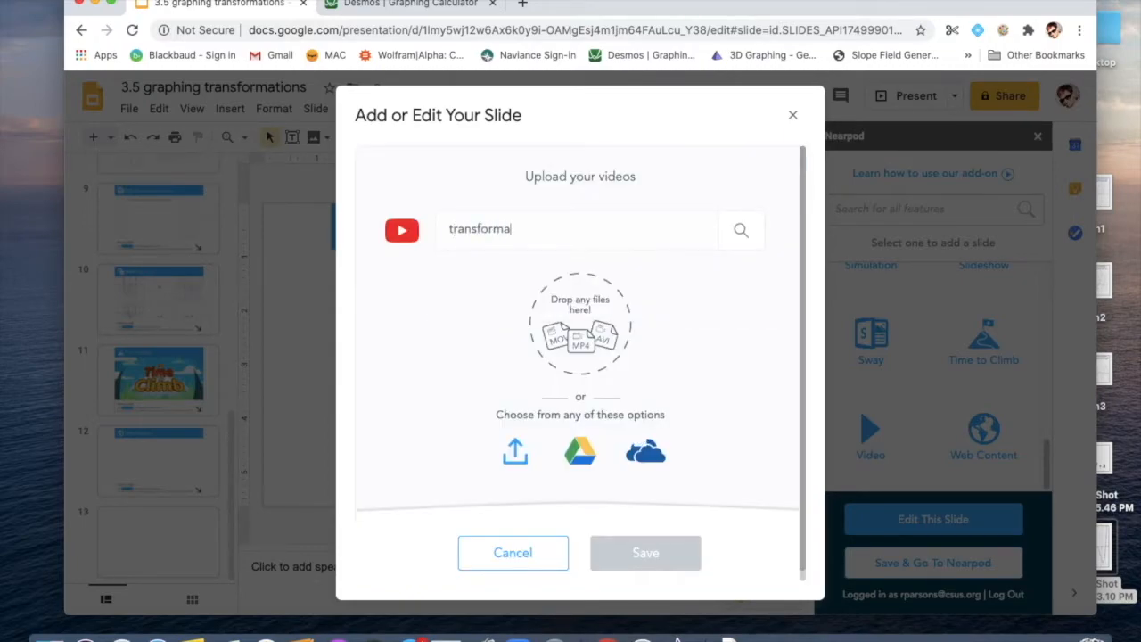
pyautogui.write('tions')
pyautogui.press('Return')
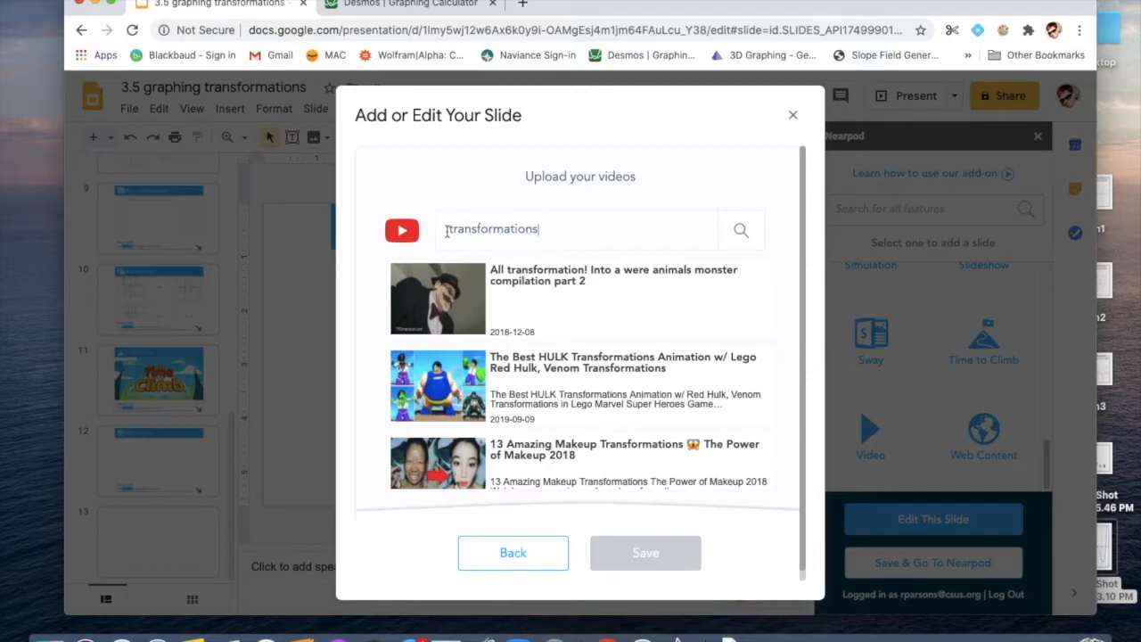
# Step: Refine the video search to "graphing transformations" and save the "Transformations of Functions" video as a slide
pyautogui.write('aphing')
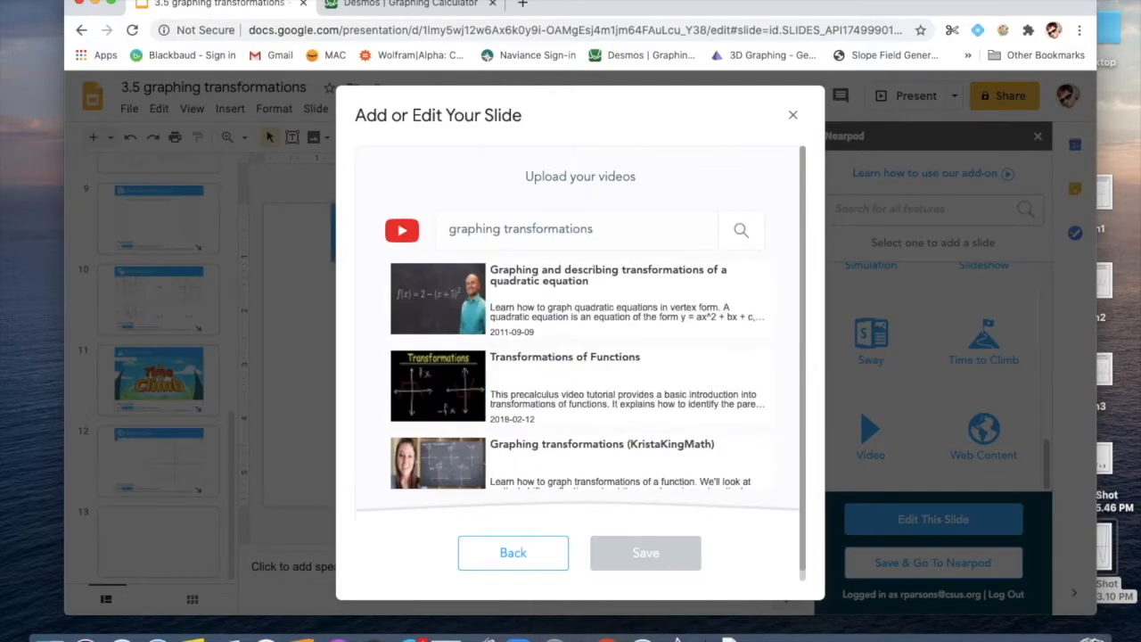
pyautogui.click(564, 357)
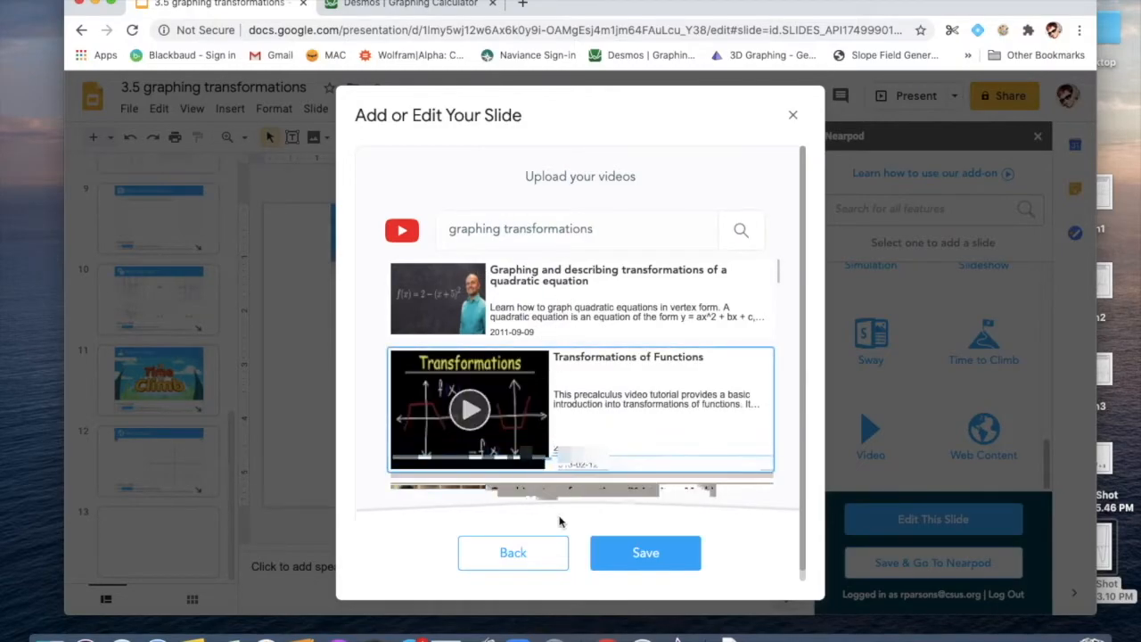
pyautogui.click(650, 553)
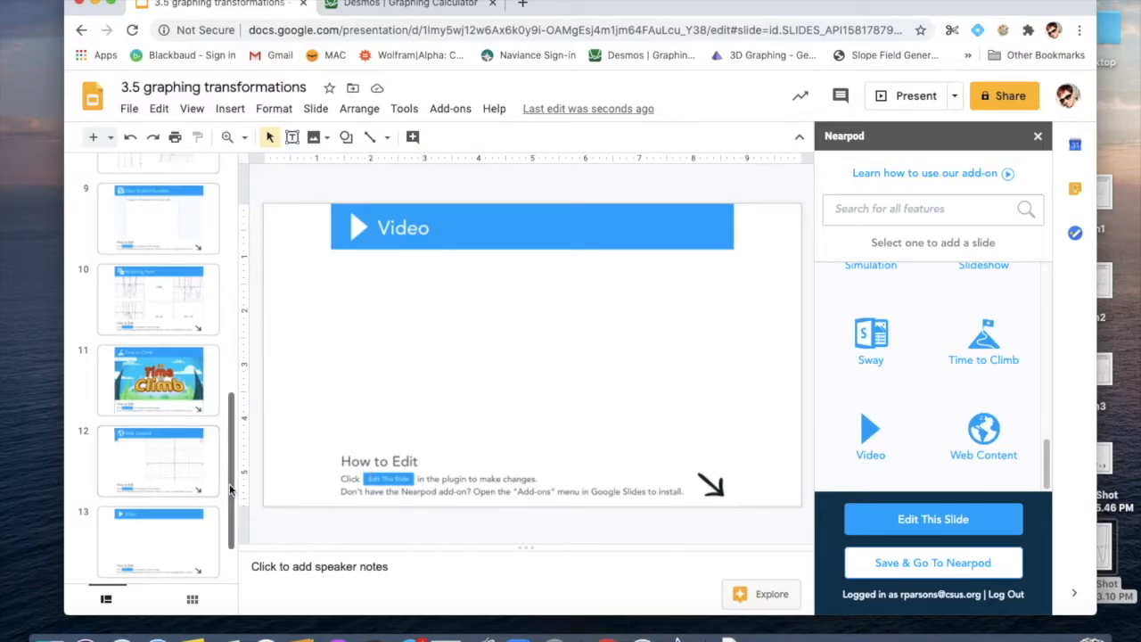
pyautogui.moveTo(230, 488); pyautogui.dragTo(230, 559)
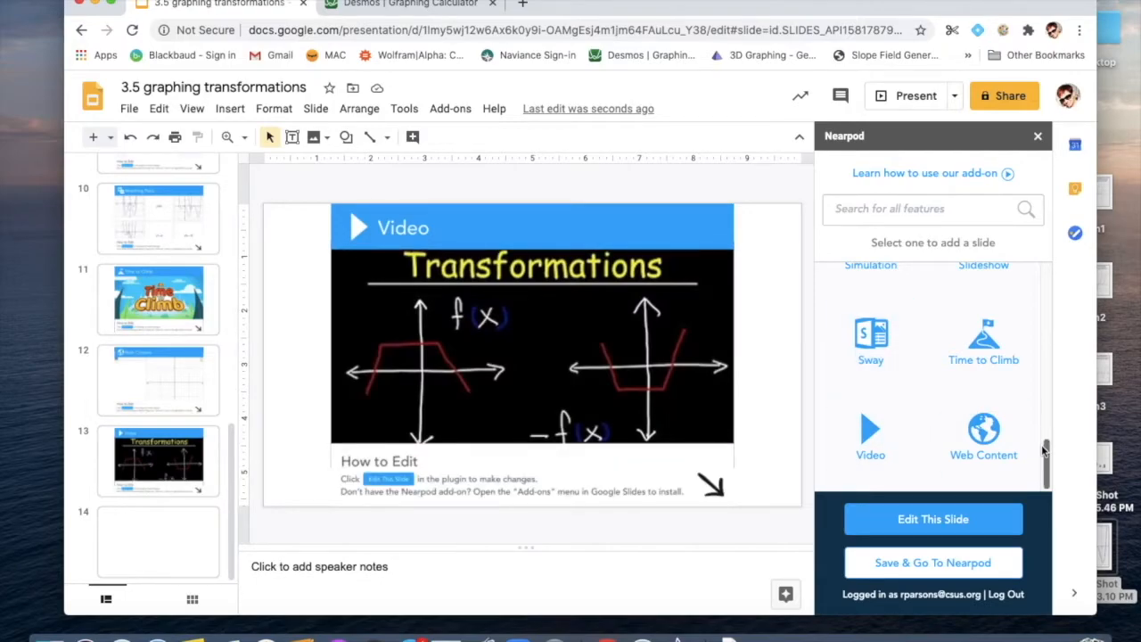
# Step: Add a BBC Video slide with "Cat & Telescope Array" from the Innovation & Technology category
pyautogui.moveTo(1043, 448); pyautogui.dragTo(1042, 285)
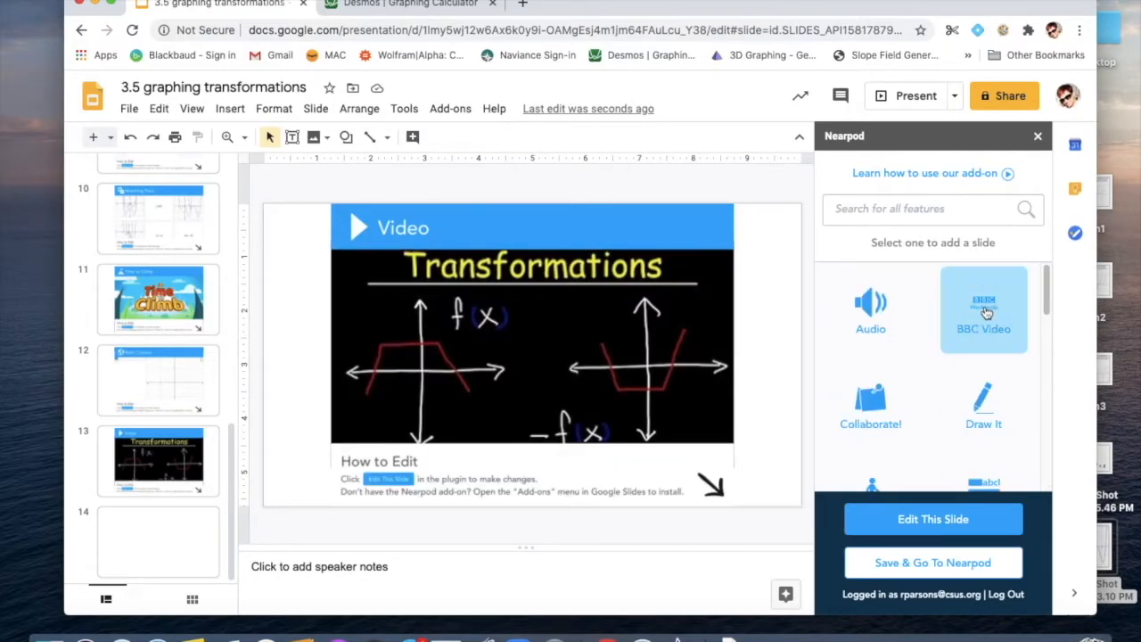
pyautogui.click(985, 311)
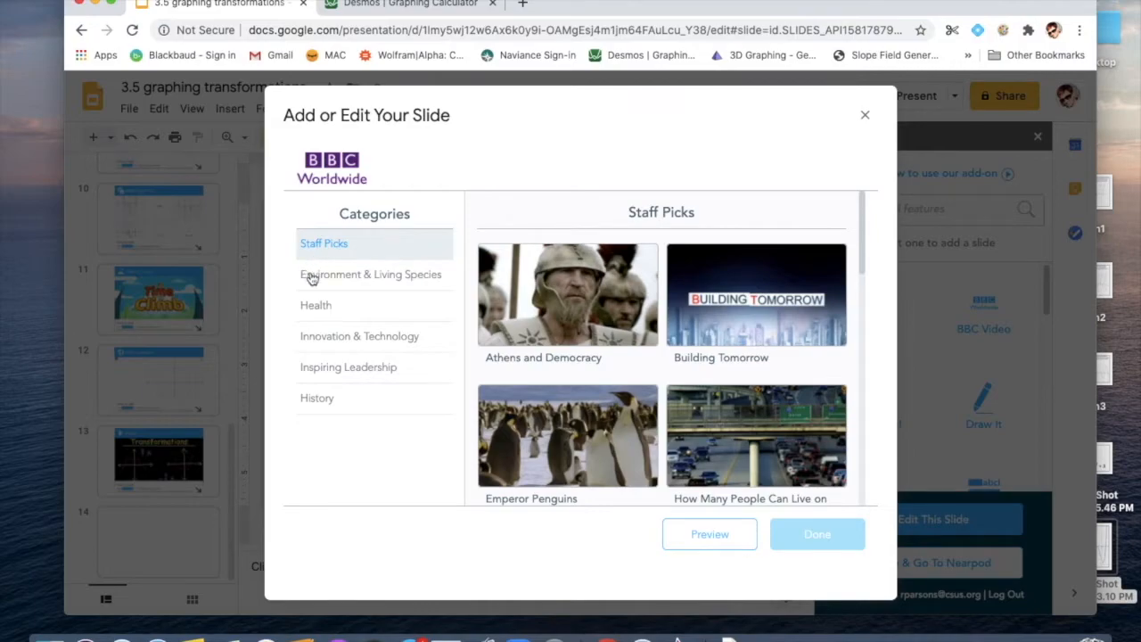
pyautogui.click(322, 340)
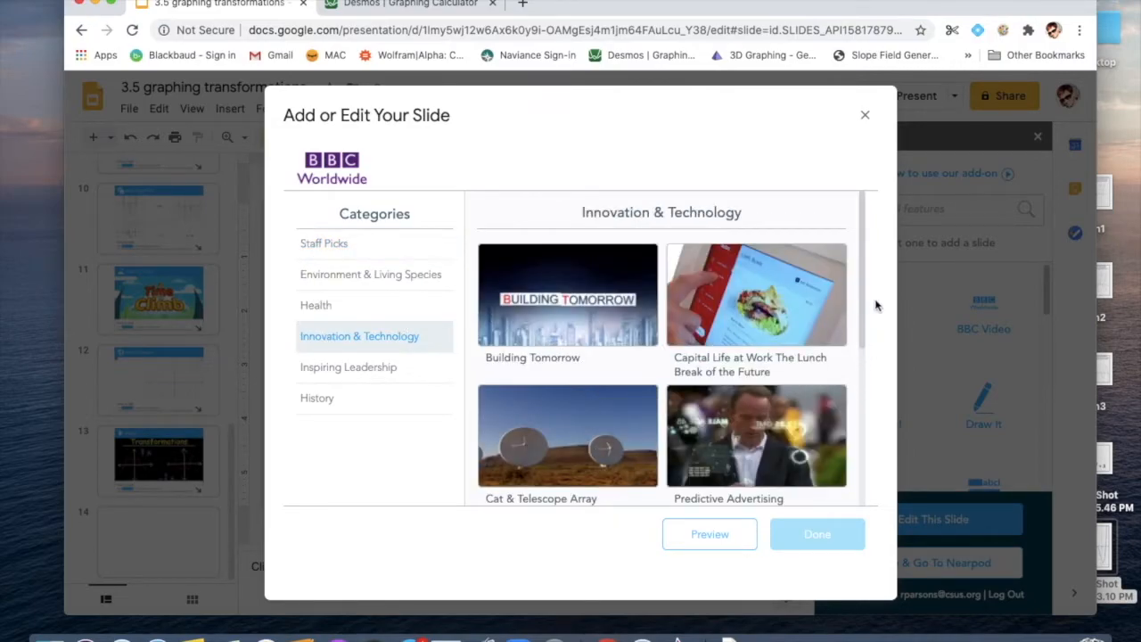
pyautogui.moveTo(863, 303); pyautogui.dragTo(866, 351)
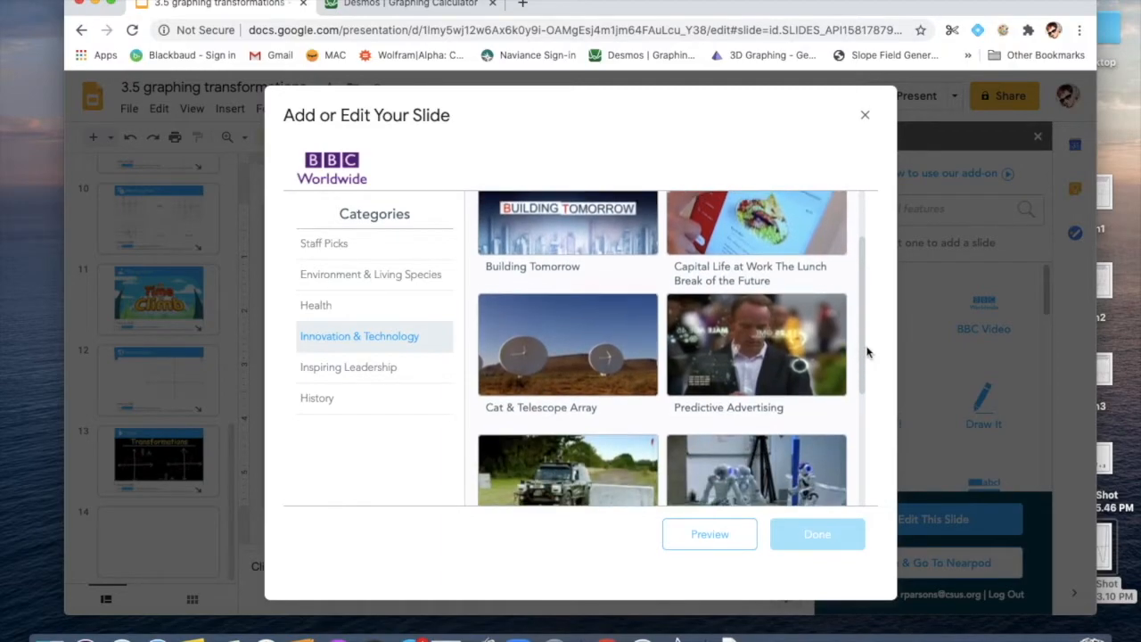
pyautogui.click(572, 370)
pyautogui.click(841, 536)
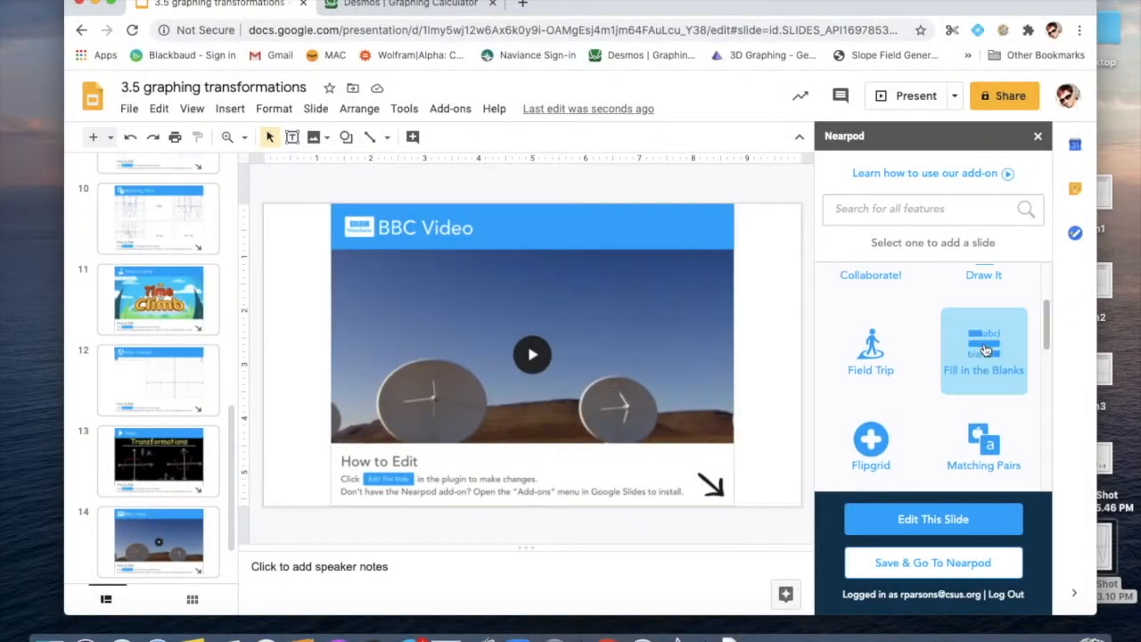
# Step: Start a Fill in the Blanks activity with the text "I went to the store." in the darker green text style
pyautogui.click(986, 349)
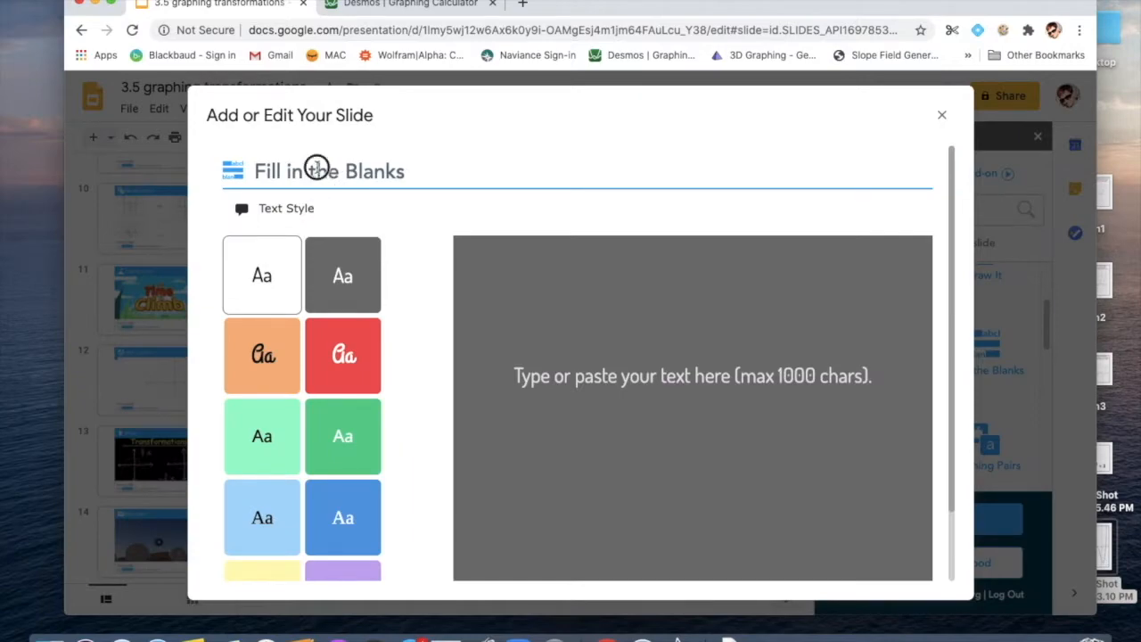
pyautogui.click(528, 369)
pyautogui.write('I wnent to the str')
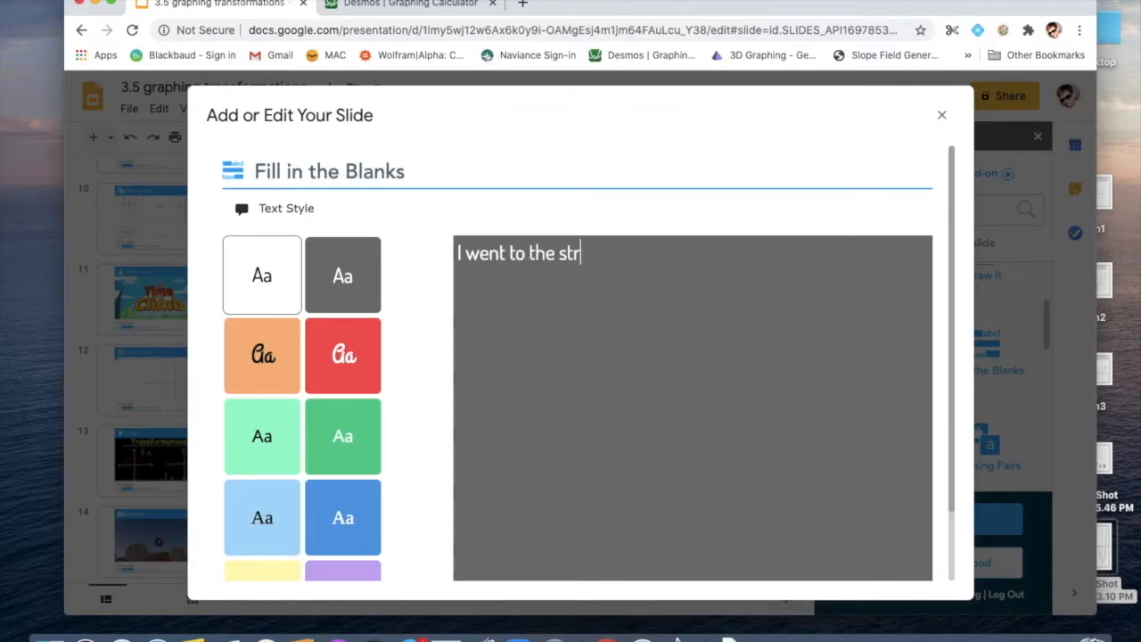
pyautogui.press('BackSpace')
pyautogui.write('ore.')
pyautogui.click(351, 438)
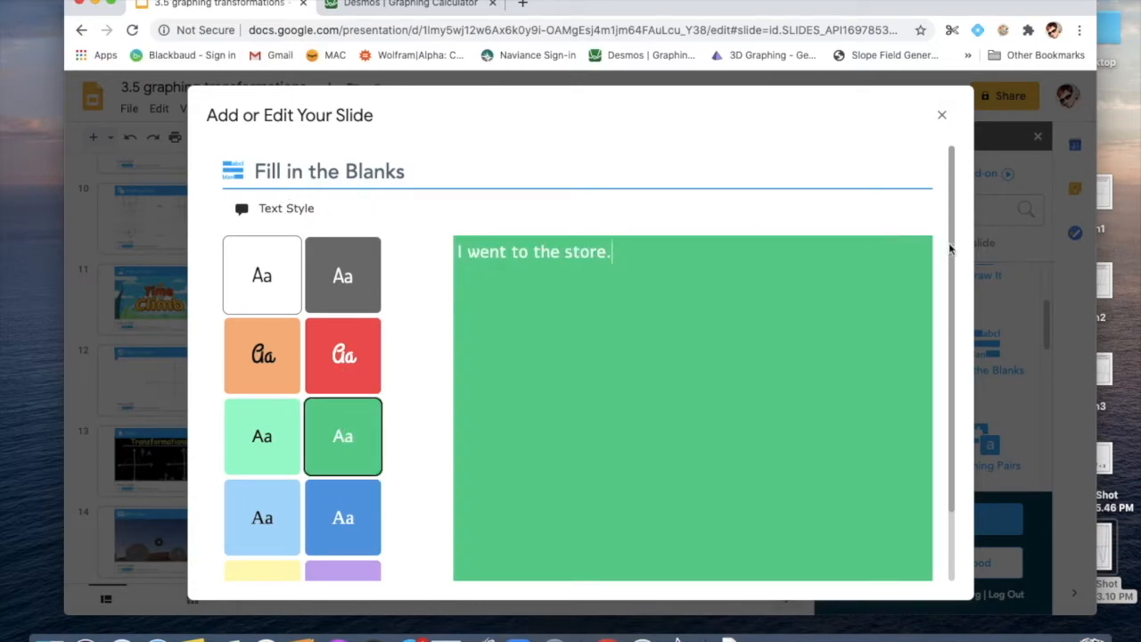
# Step: Turn the words "went" and "store." into blanks in the sentence and save the Fill in the Blanks slide
pyautogui.moveTo(950, 254); pyautogui.dragTo(954, 398)
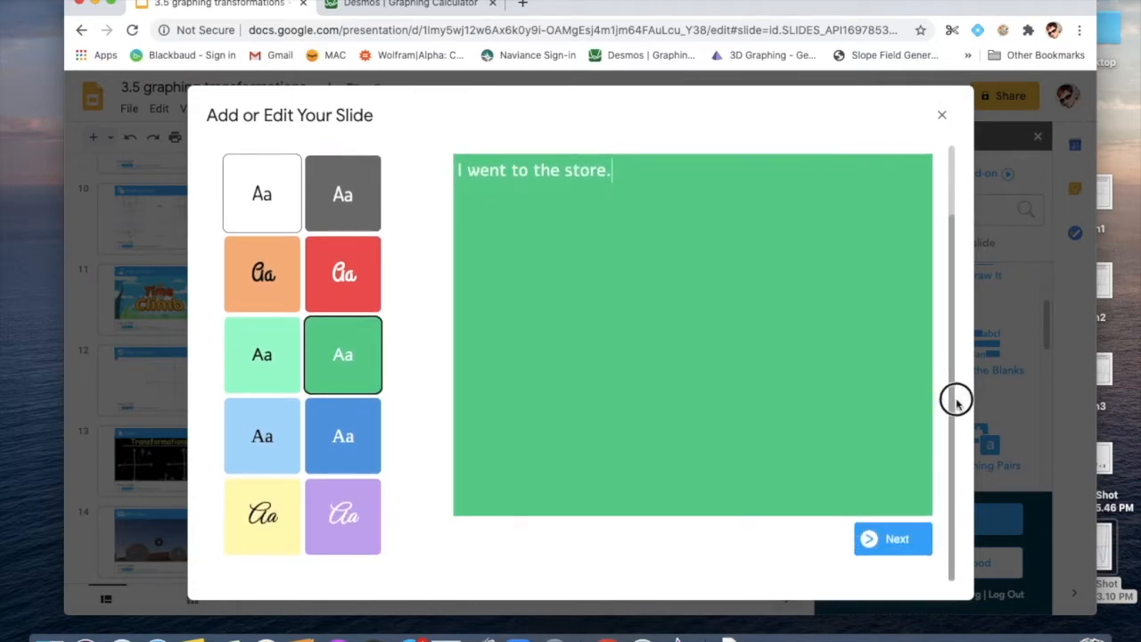
pyautogui.click(905, 545)
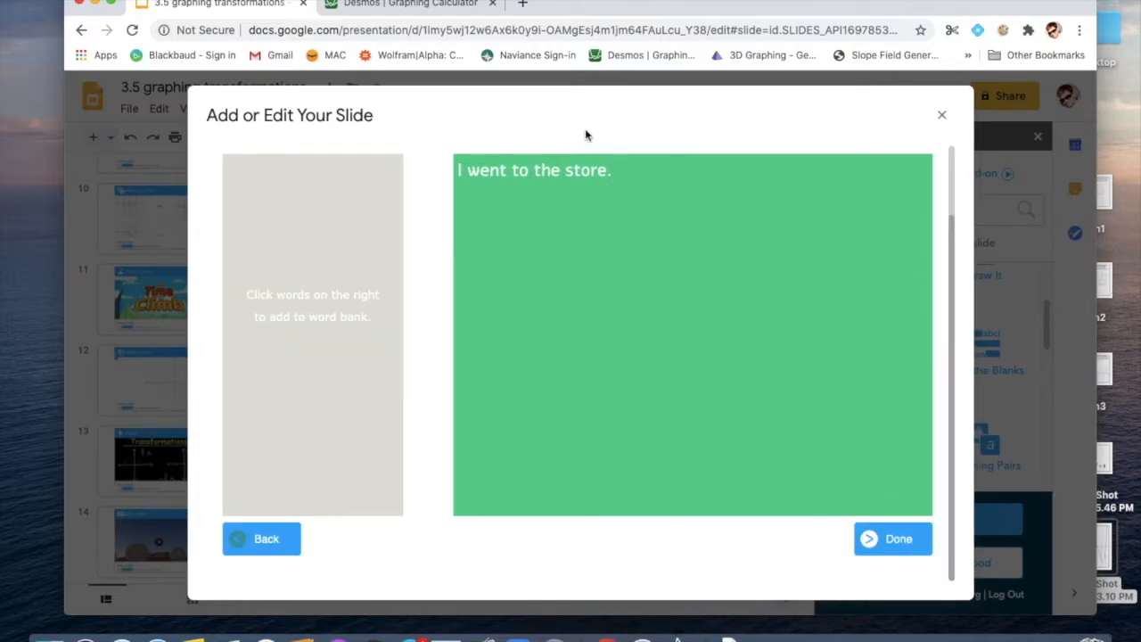
pyautogui.click(482, 171)
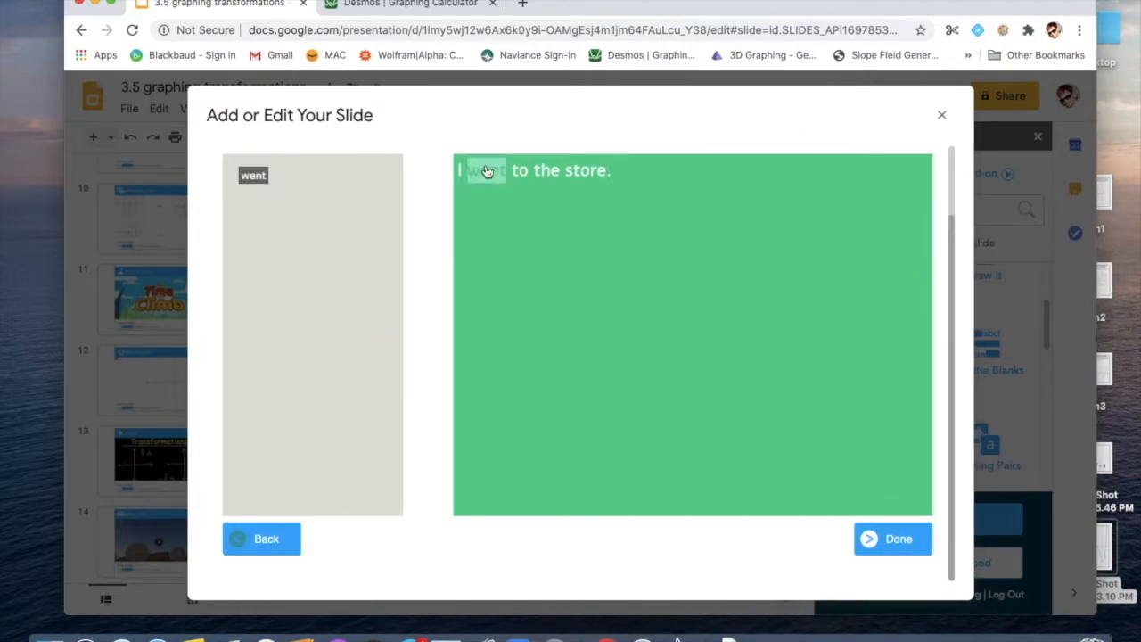
pyautogui.click(588, 173)
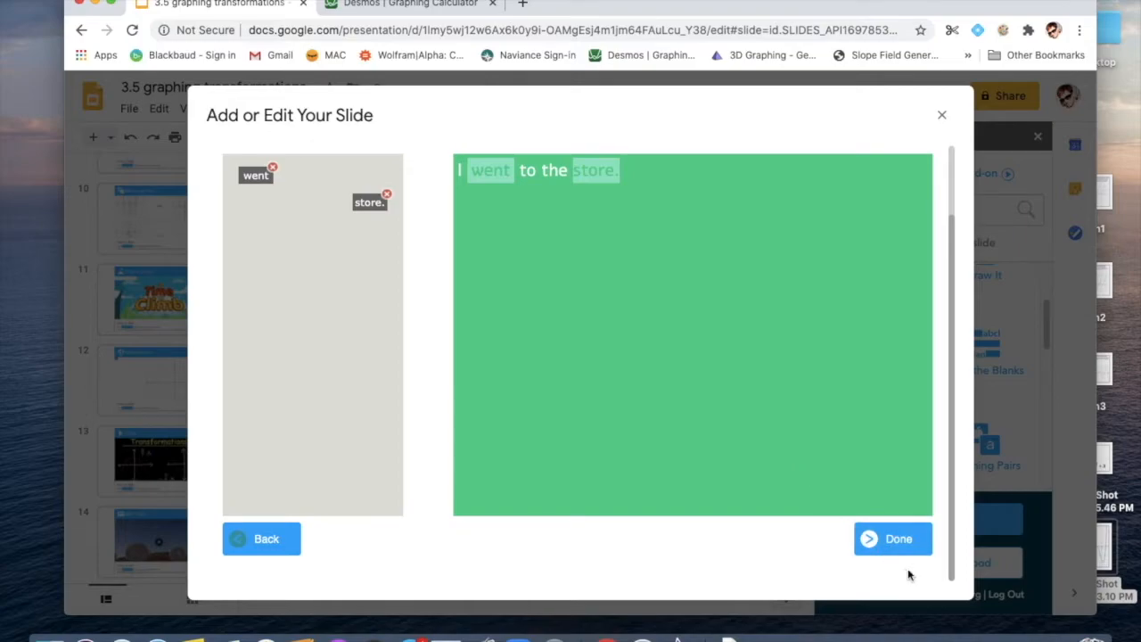
pyautogui.click(898, 539)
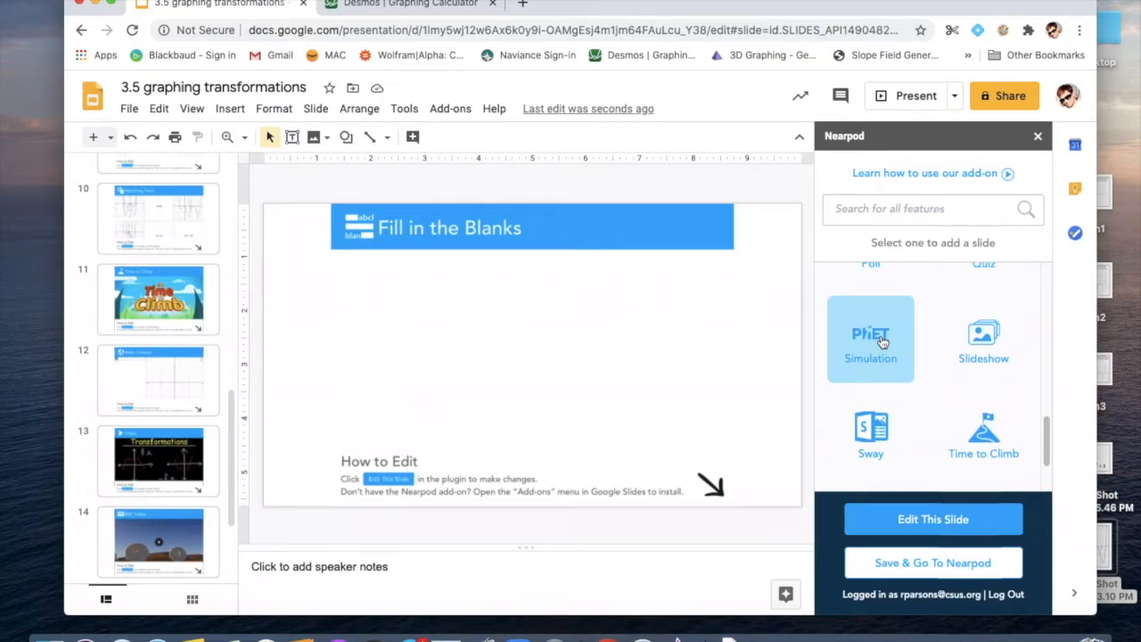
# Step: Add a PhET Simulation slide with "Graphing Lines: Point-Slope" from the Math: High School category
pyautogui.click(881, 342)
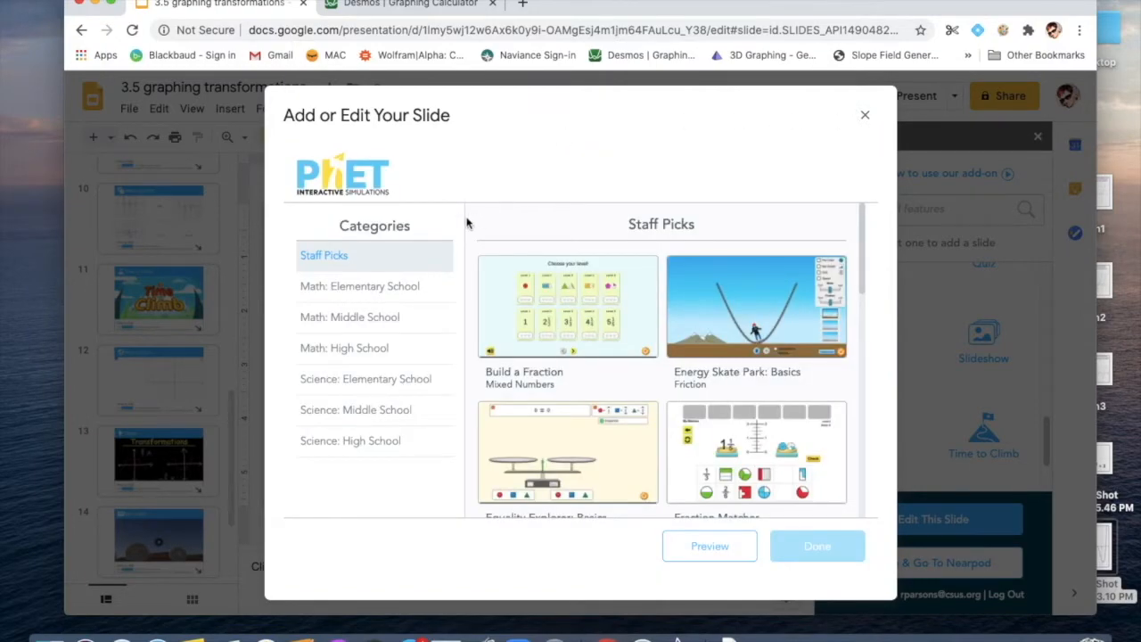
pyautogui.click(357, 349)
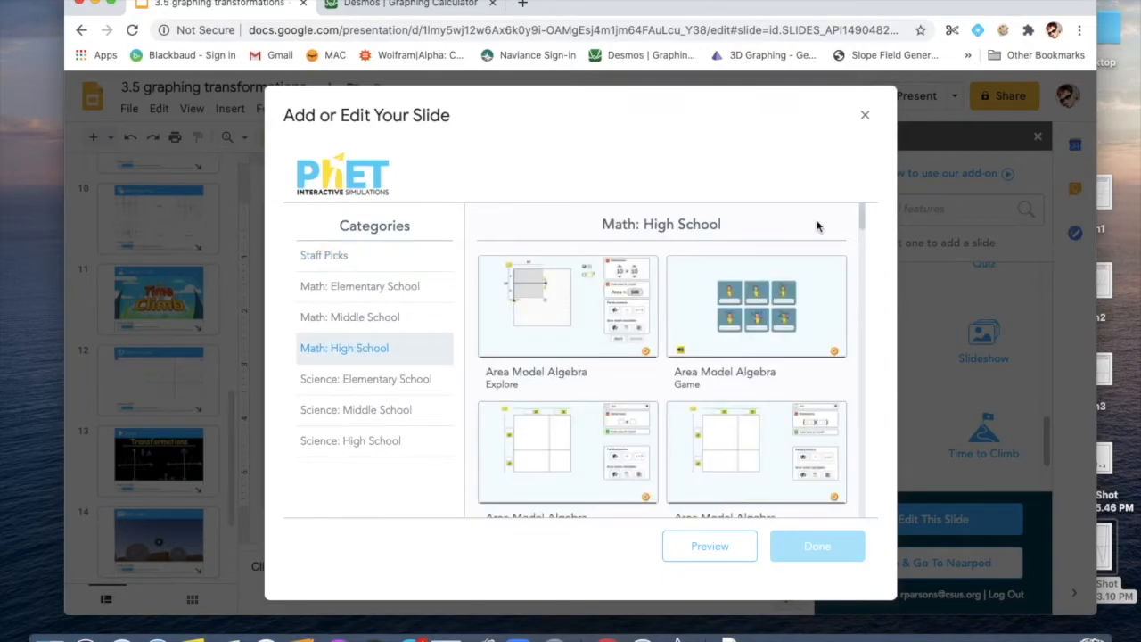
pyautogui.moveTo(861, 219); pyautogui.dragTo(860, 229)
pyautogui.click(610, 343)
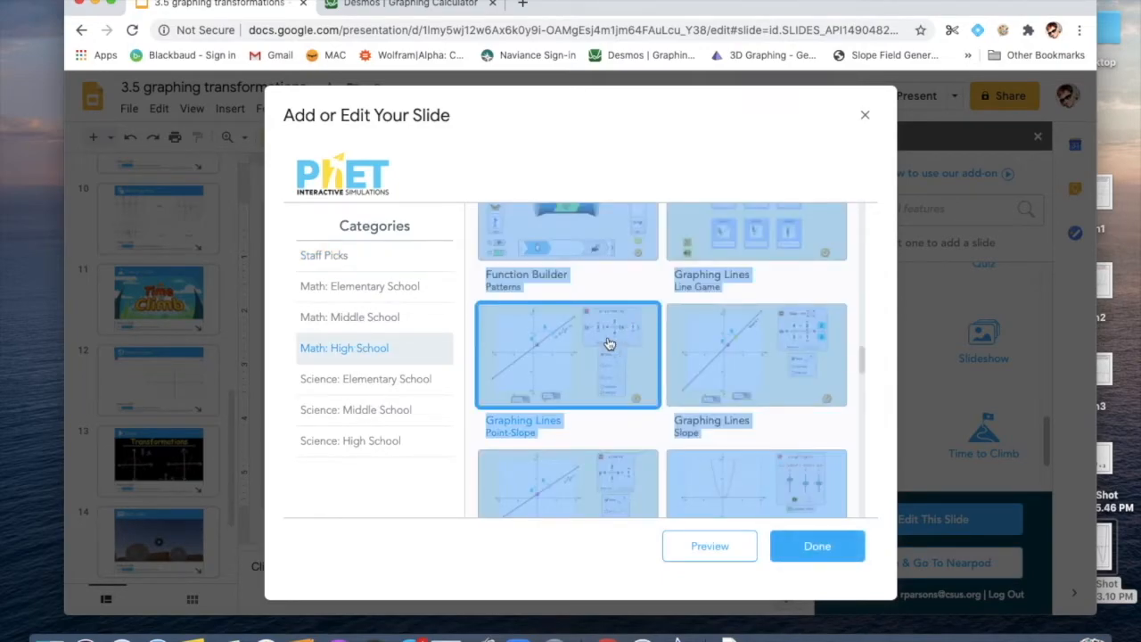
pyautogui.click(818, 547)
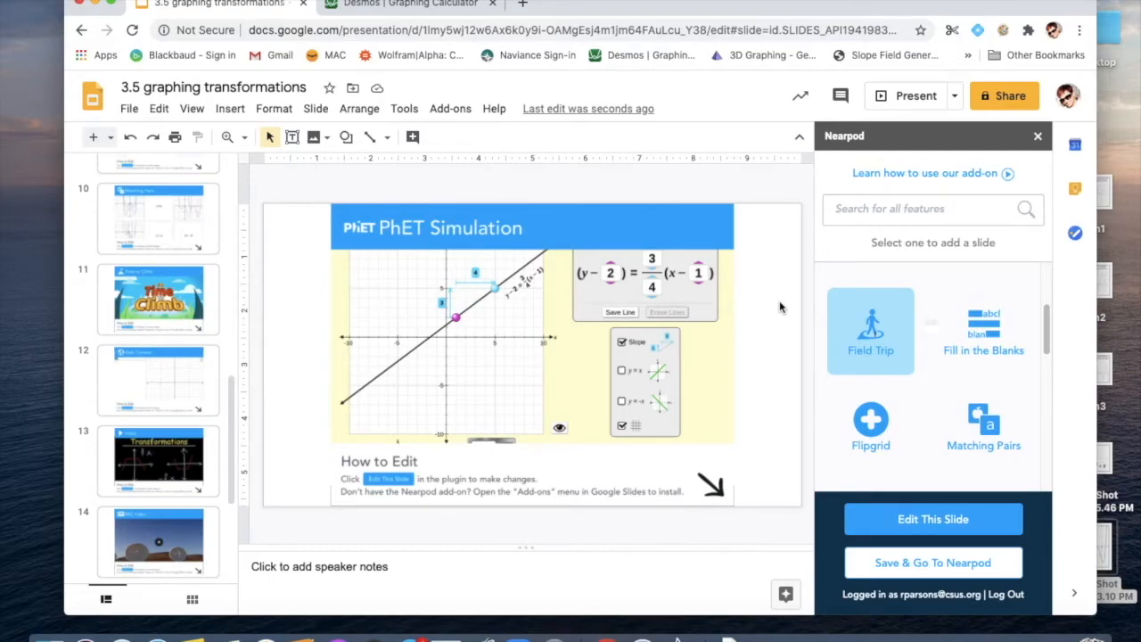
# Step: Search the Field Trip panoramas for "pyramid" and save "The Giza Pyramids, Egypt" as the slide
pyautogui.click(932, 518)
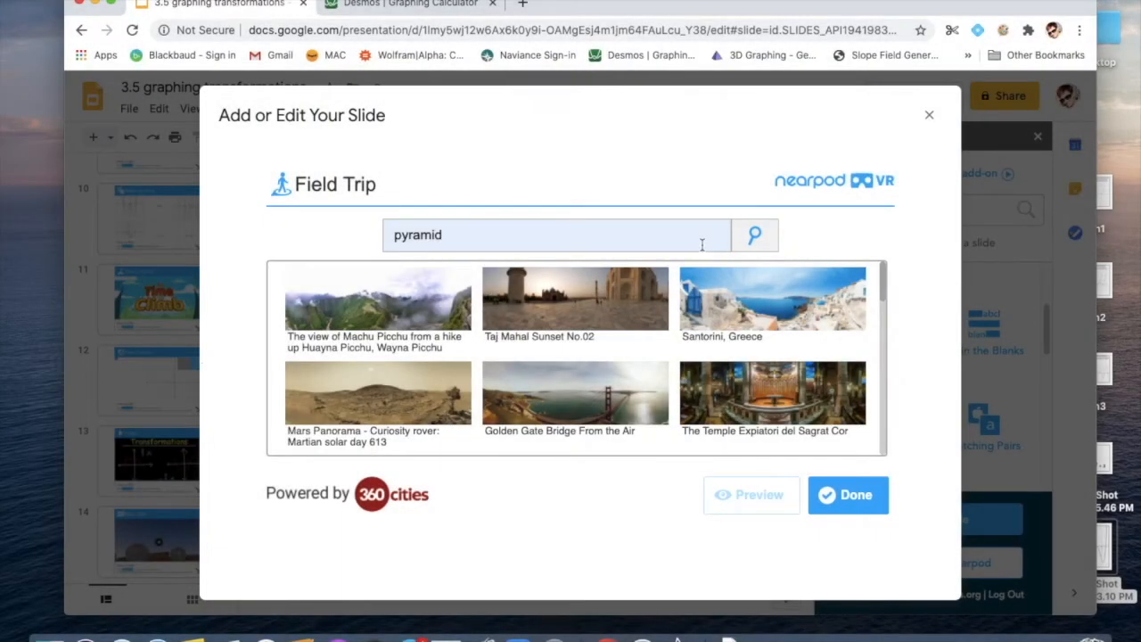
pyautogui.click(756, 236)
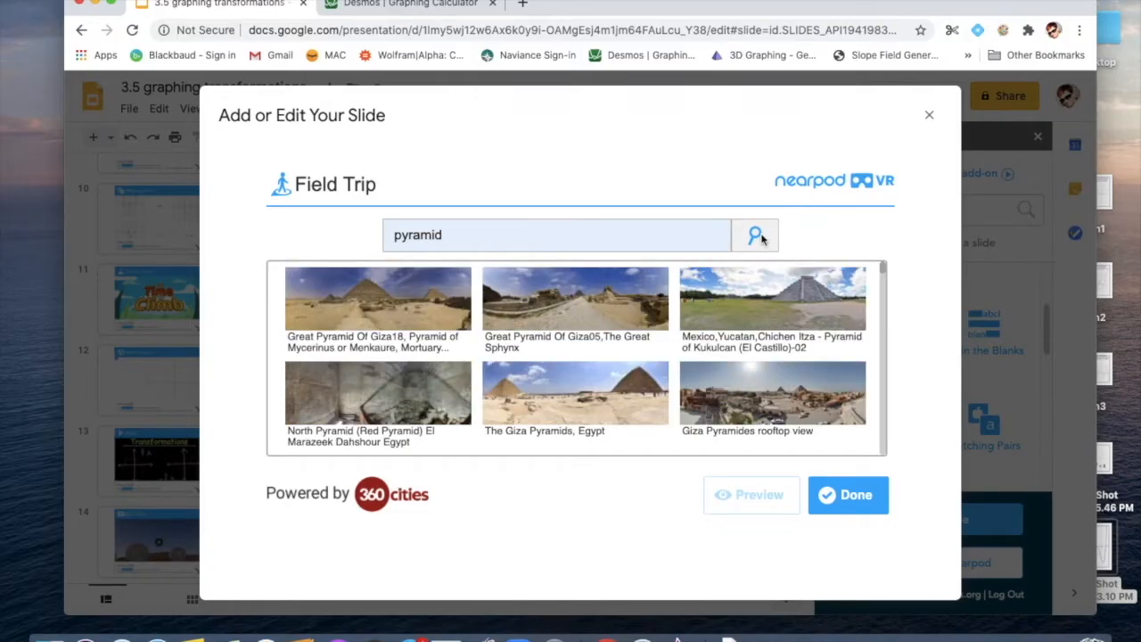
pyautogui.click(525, 410)
pyautogui.click(833, 491)
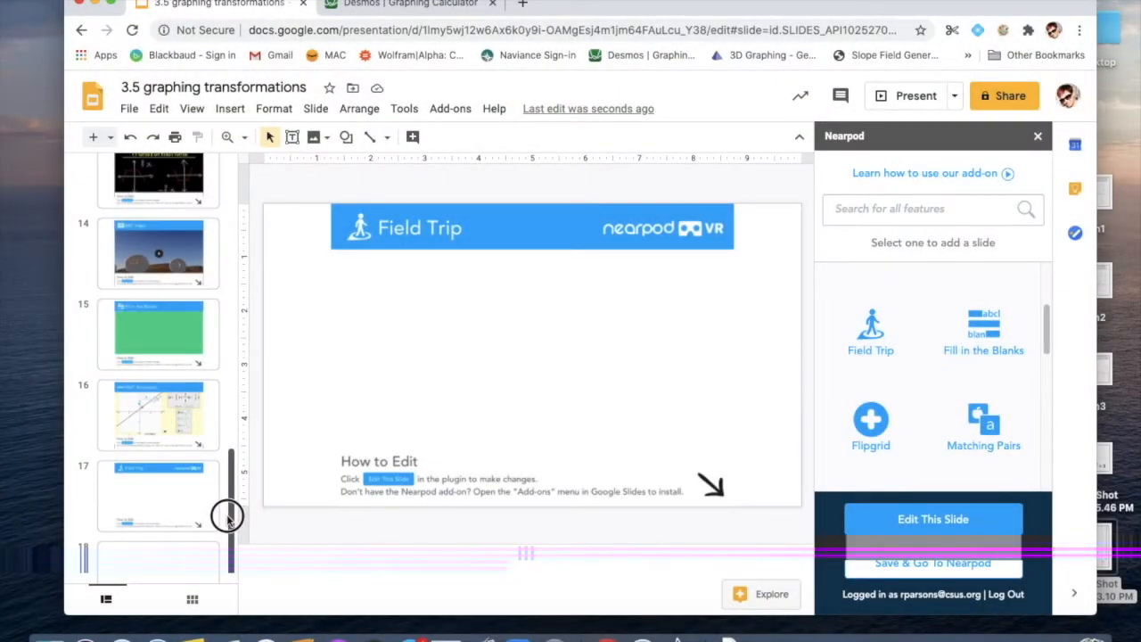
# Step: Add a Matching Pairs slide with triangle images and the label "Obtuse" after the Field Trip slide
pyautogui.moveTo(226, 515); pyautogui.dragTo(224, 545)
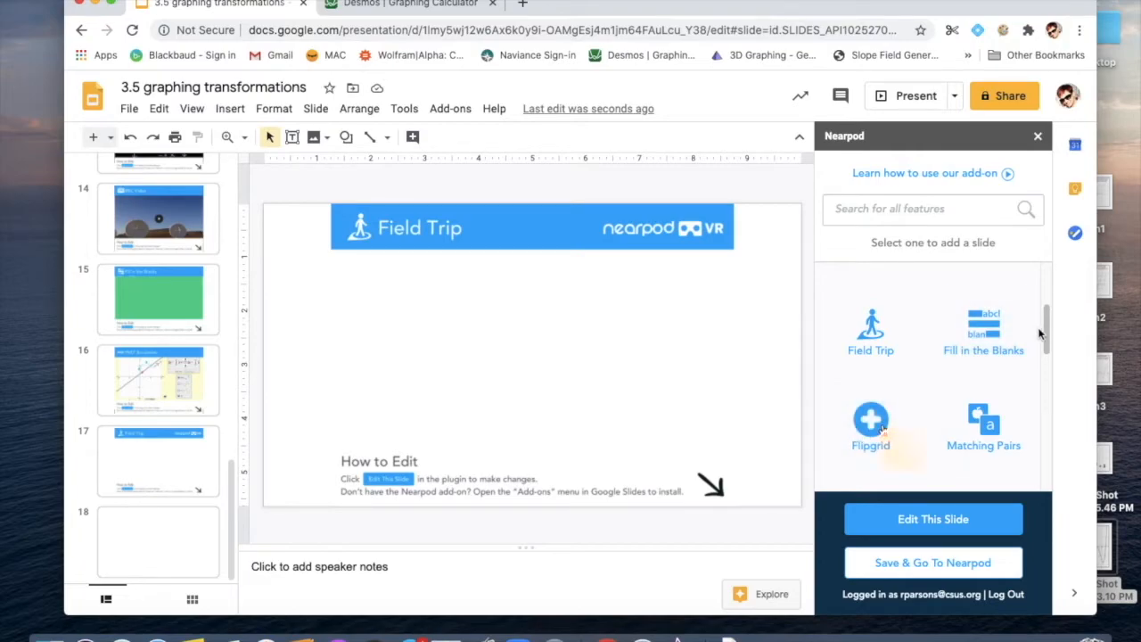
pyautogui.moveTo(1047, 336)
pyautogui.mouseDown()
pyautogui.moveTo(1050, 284)
pyautogui.moveTo(1054, 359)
pyautogui.mouseUp()
pyautogui.click(1003, 348)
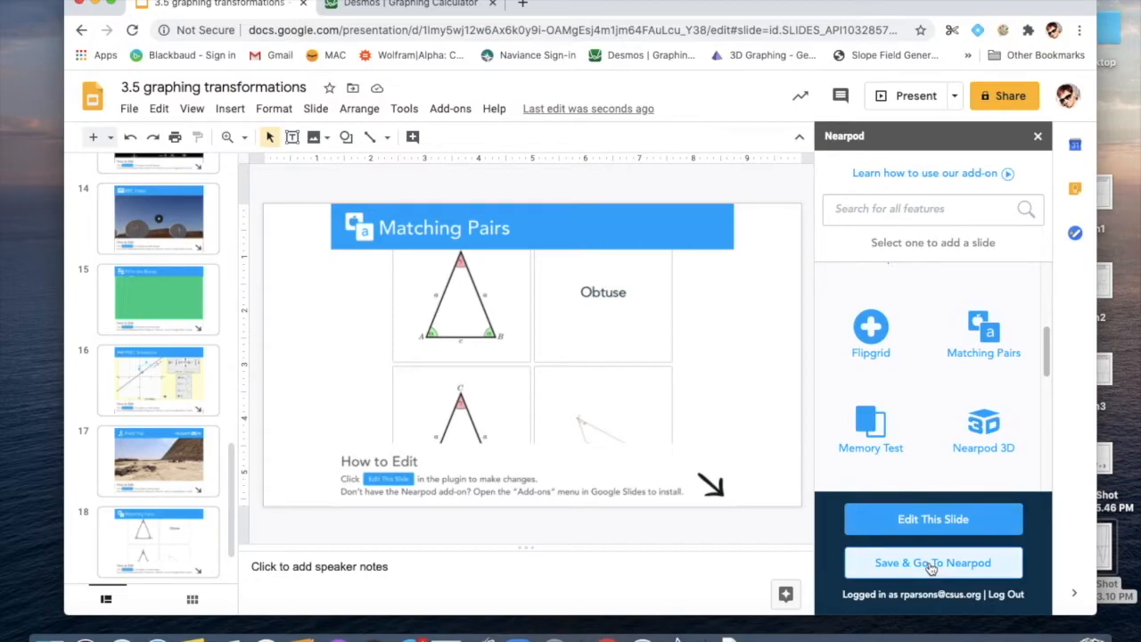
# Step: Save the presentation to Nearpod and launch the graphing transformations lesson as a live session from My Library
pyautogui.click(930, 564)
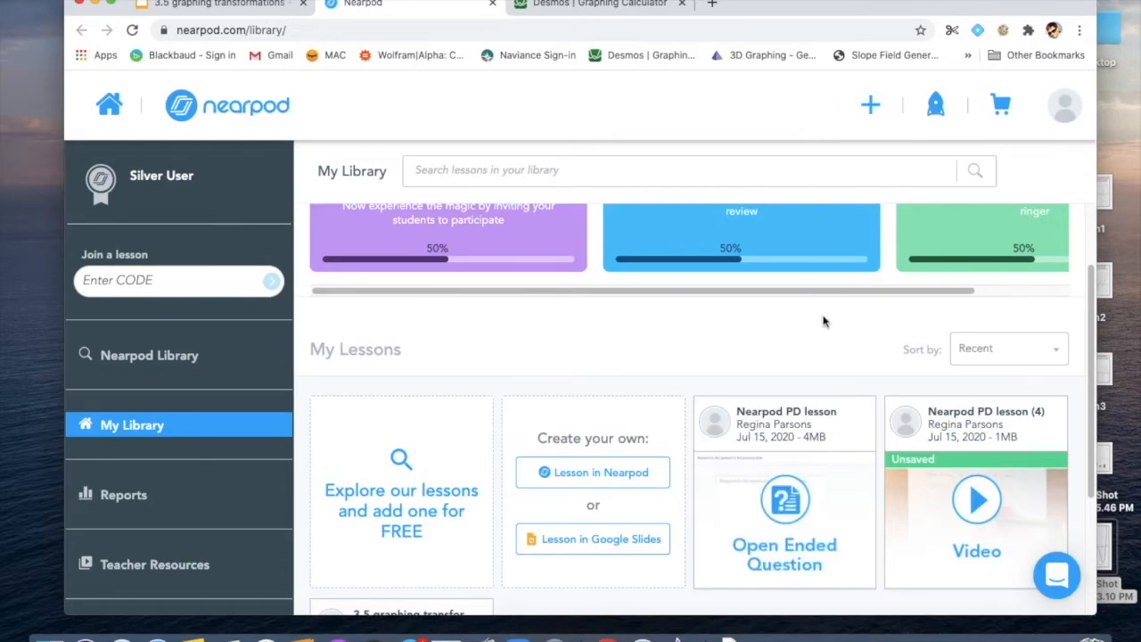
pyautogui.moveTo(825, 407)
pyautogui.click(788, 451)
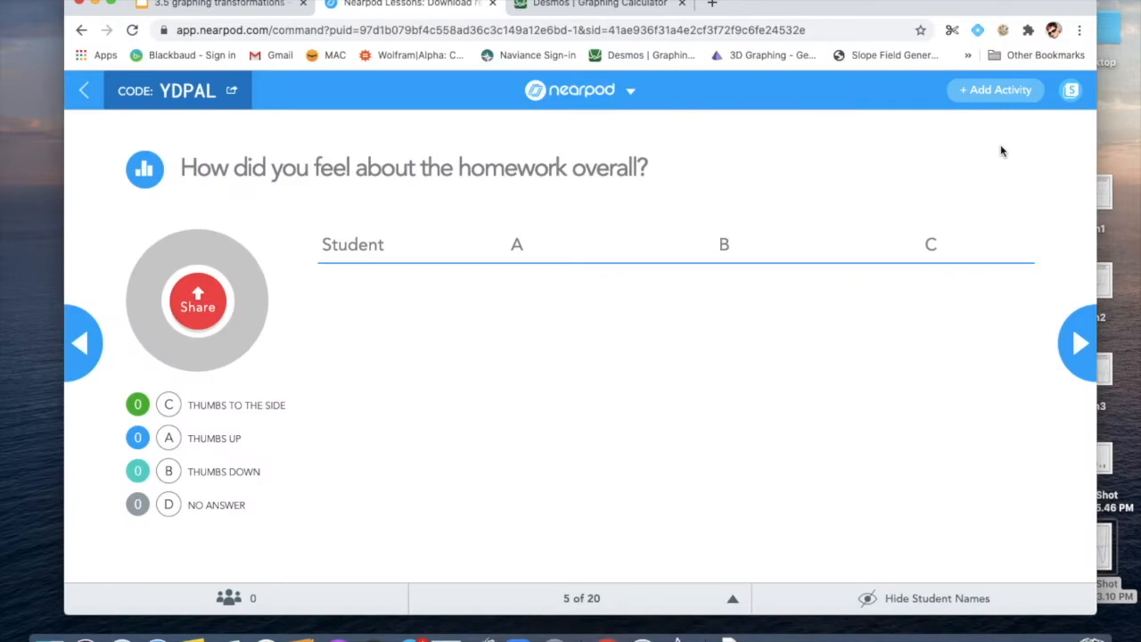
# Step: Share an extra Open Ended Question, "Now that we have discussed a little more, how are you feeling about the concept?", and end the activity
pyautogui.click(1074, 341)
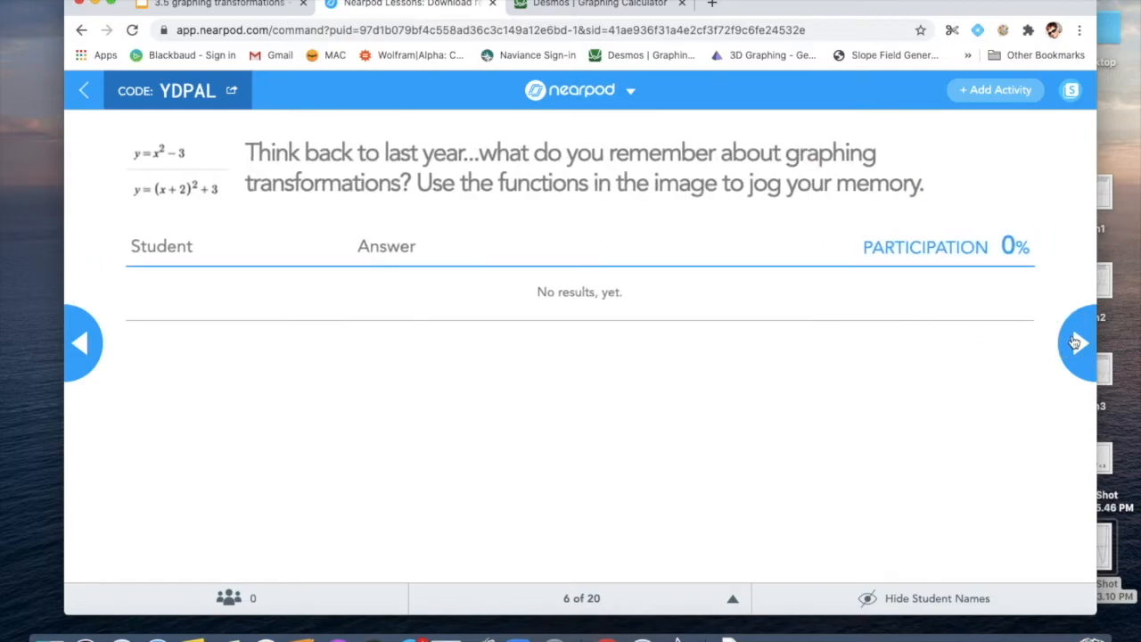
pyautogui.click(991, 93)
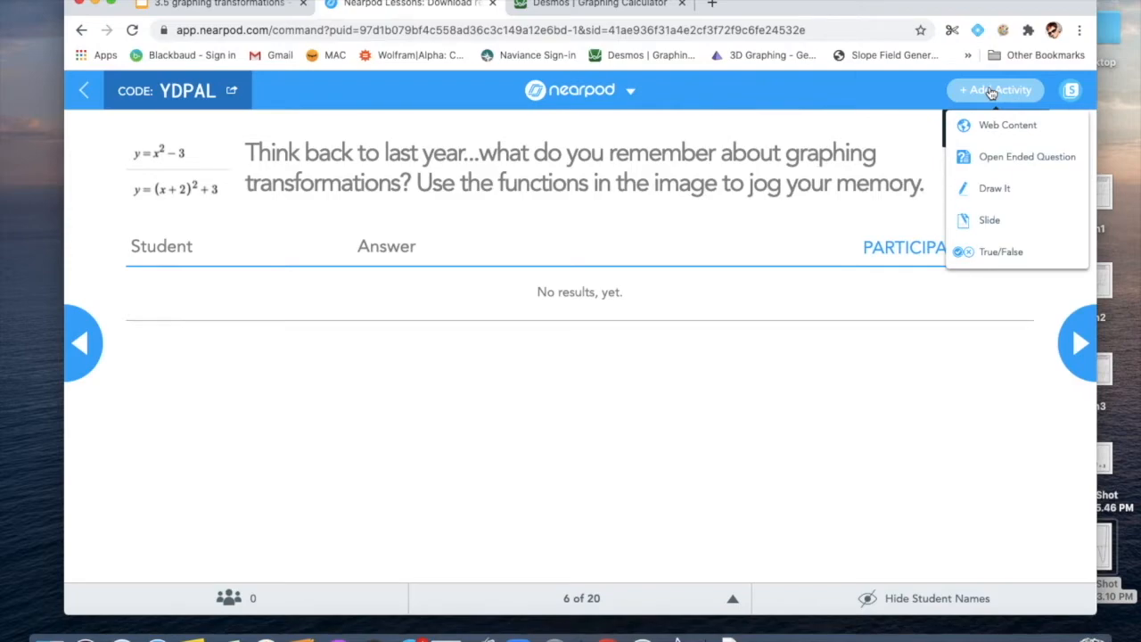
pyautogui.click(993, 159)
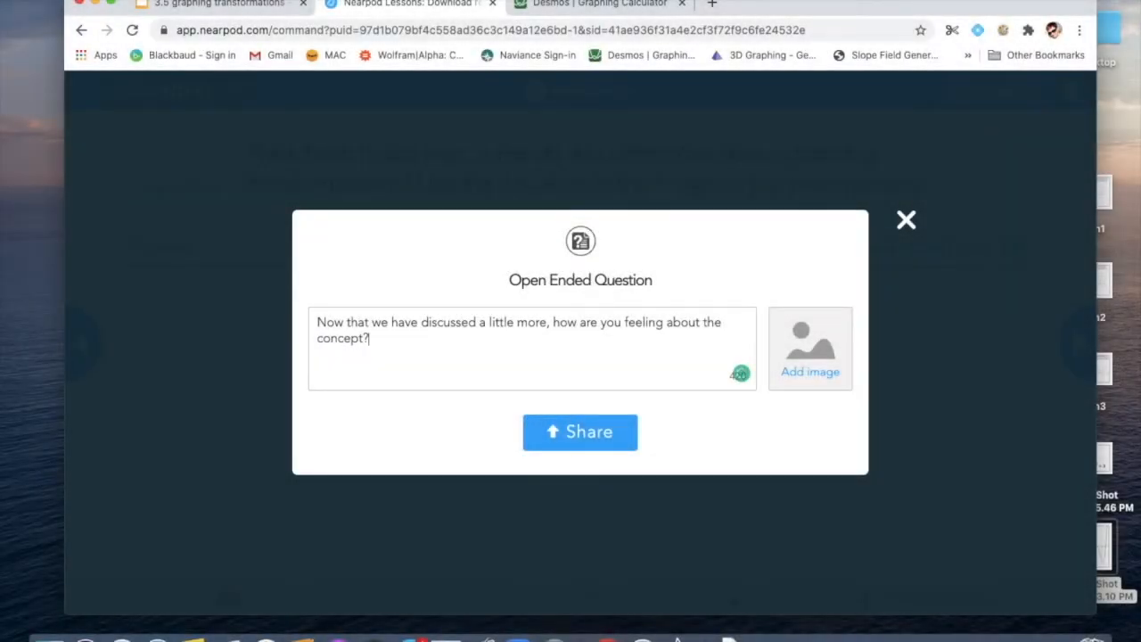
pyautogui.click(584, 432)
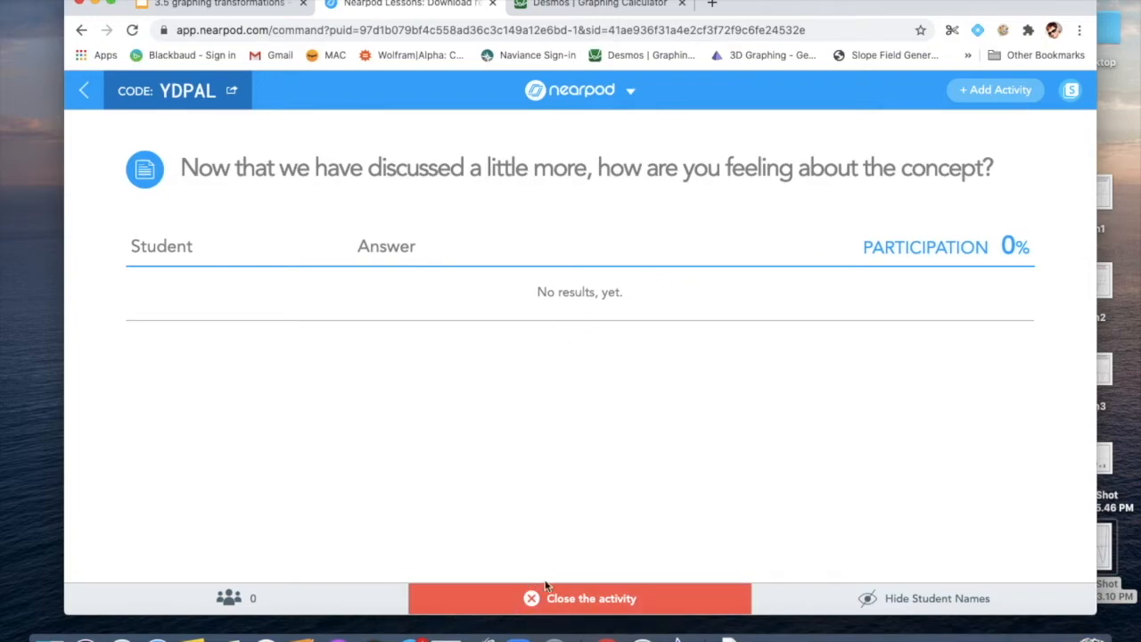
pyautogui.click(588, 606)
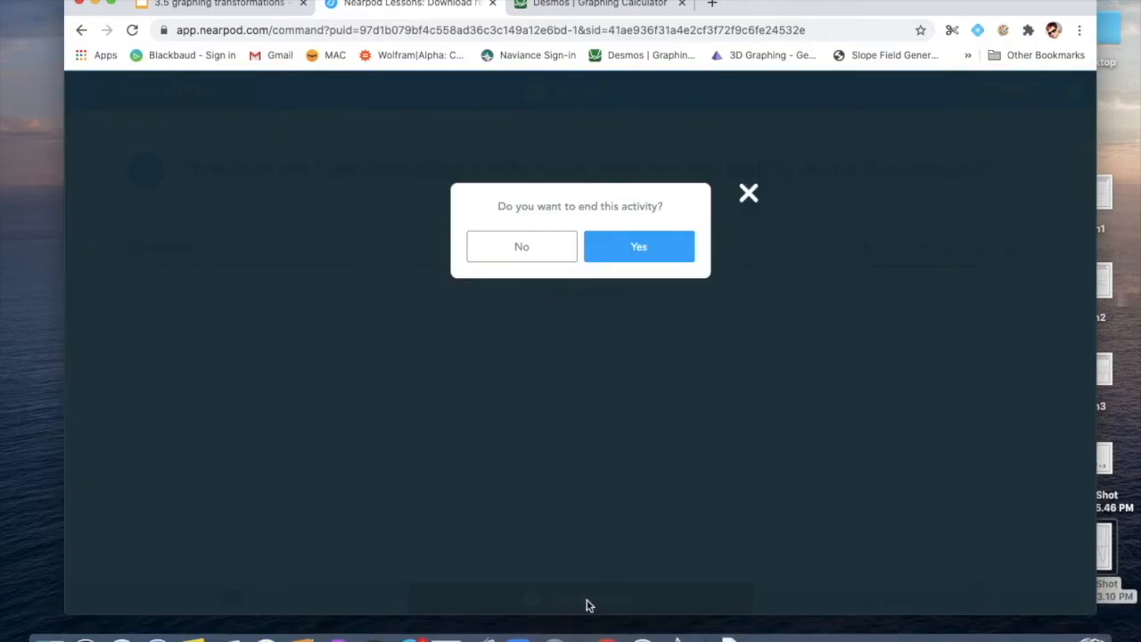
pyautogui.click(654, 244)
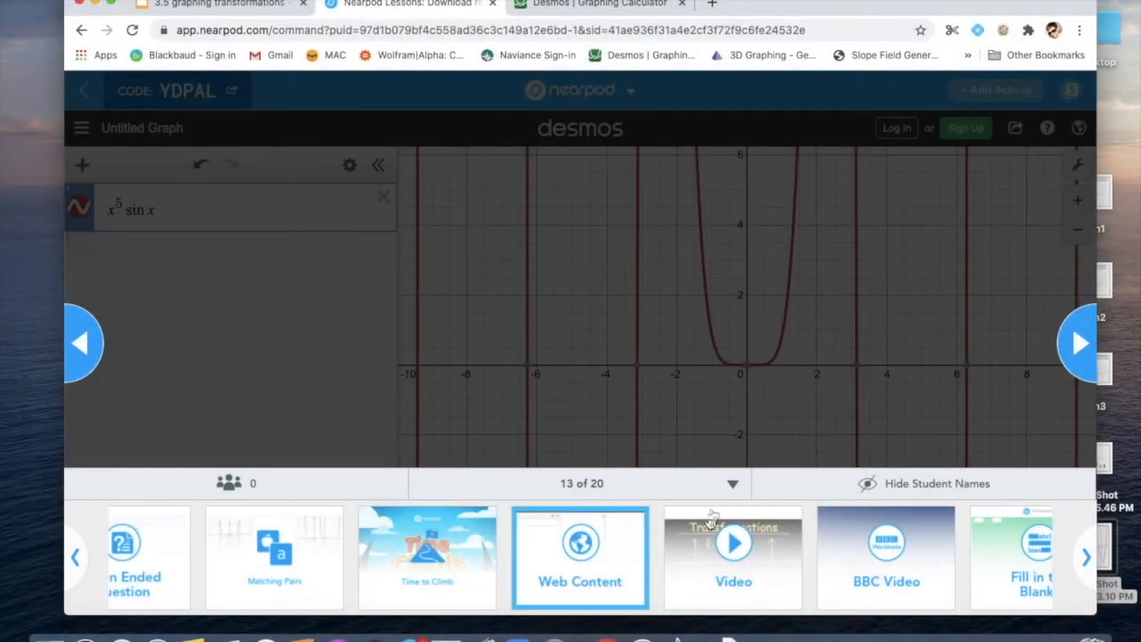
# Step: Advance the live lesson from the Desmos slide to the Transformations video and set it to play on all devices
pyautogui.click(733, 483)
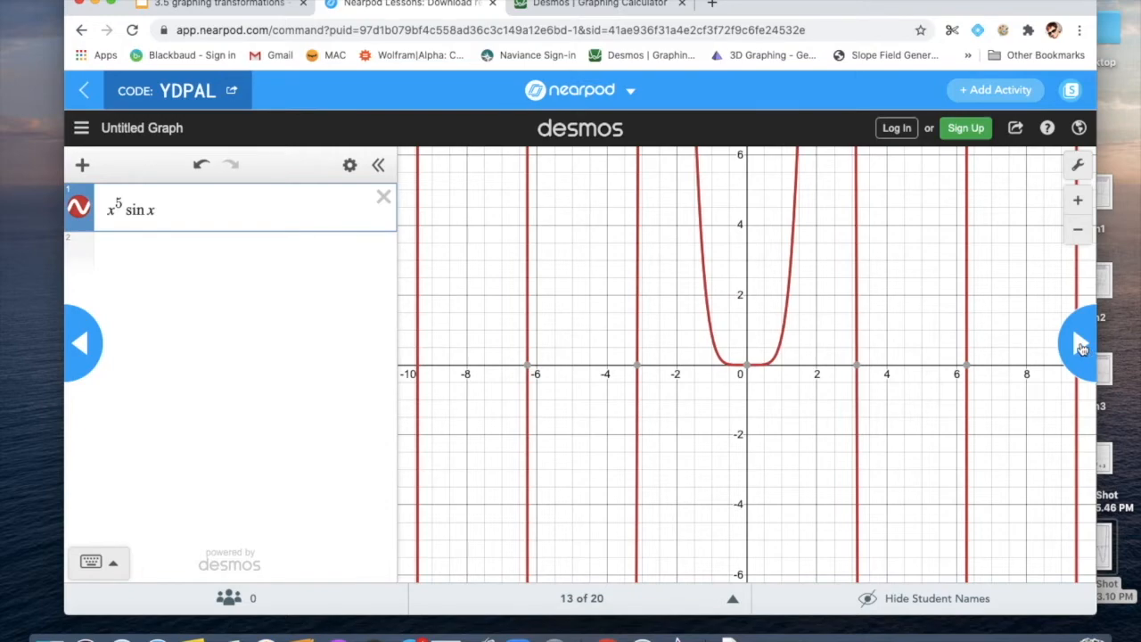
pyautogui.click(1081, 348)
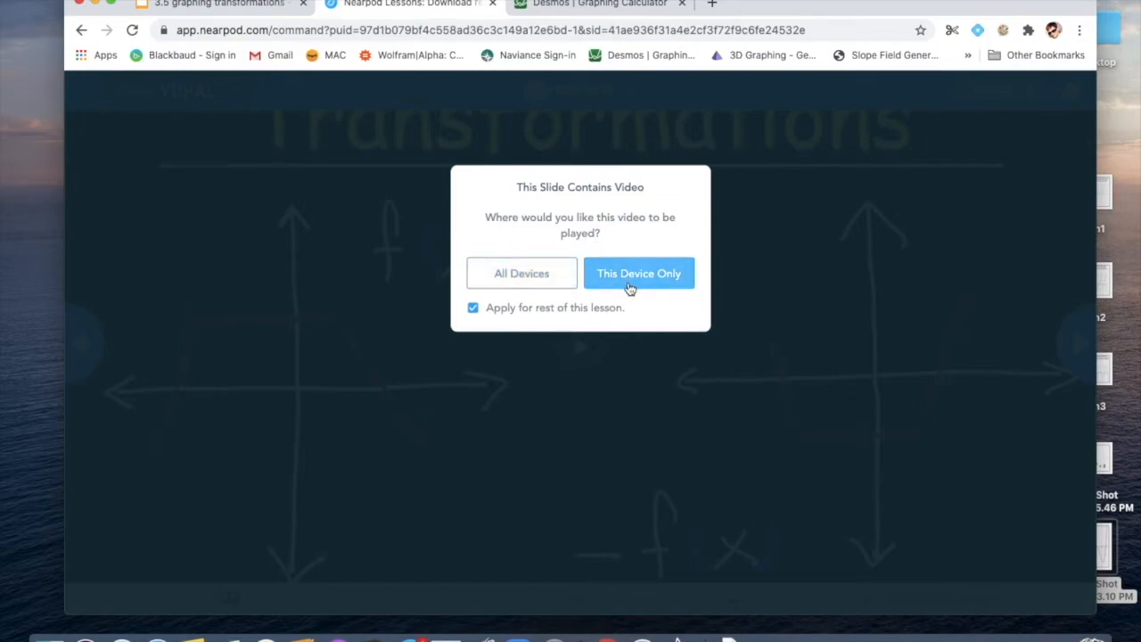
pyautogui.click(522, 273)
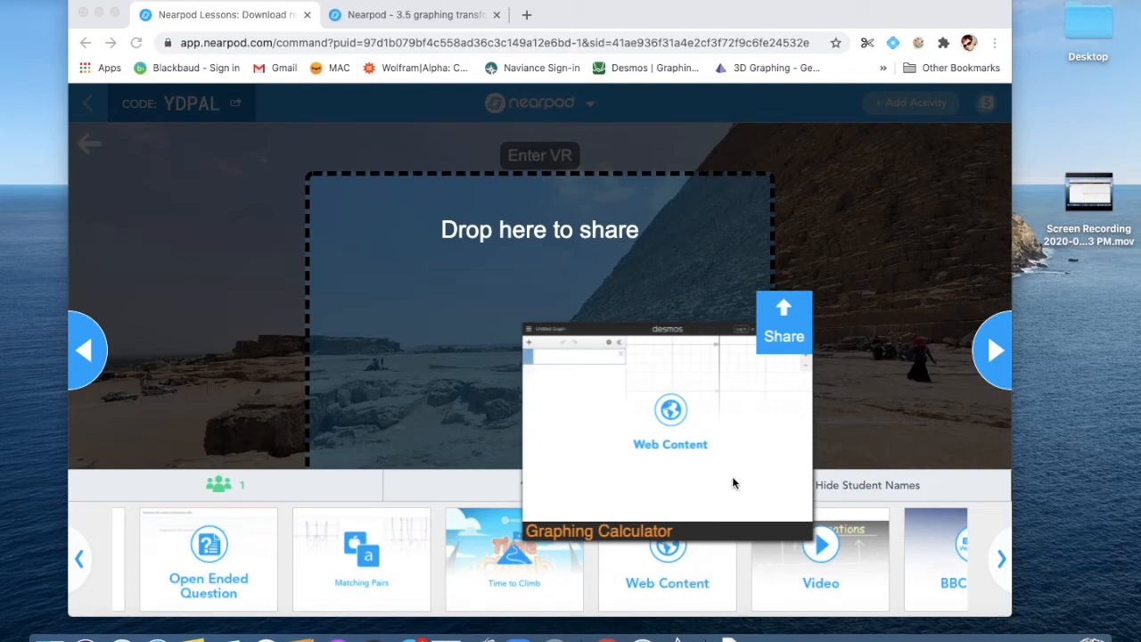
# Step: Share the Graphing Calculator web content slide with the class and graph sin x in the student view
pyautogui.click(786, 308)
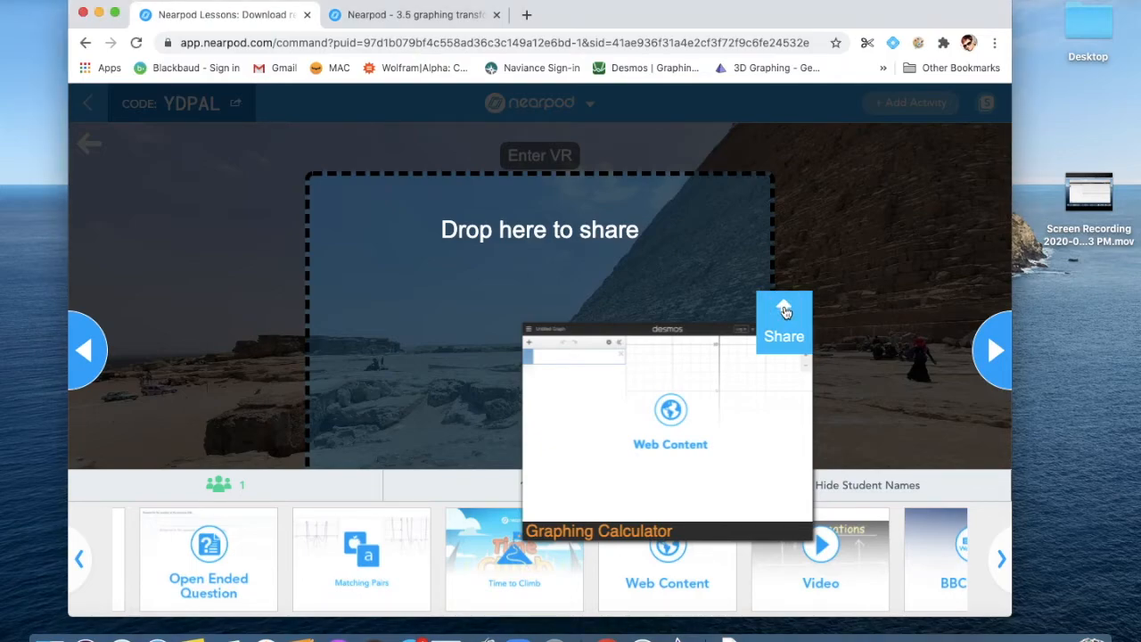
pyautogui.click(784, 309)
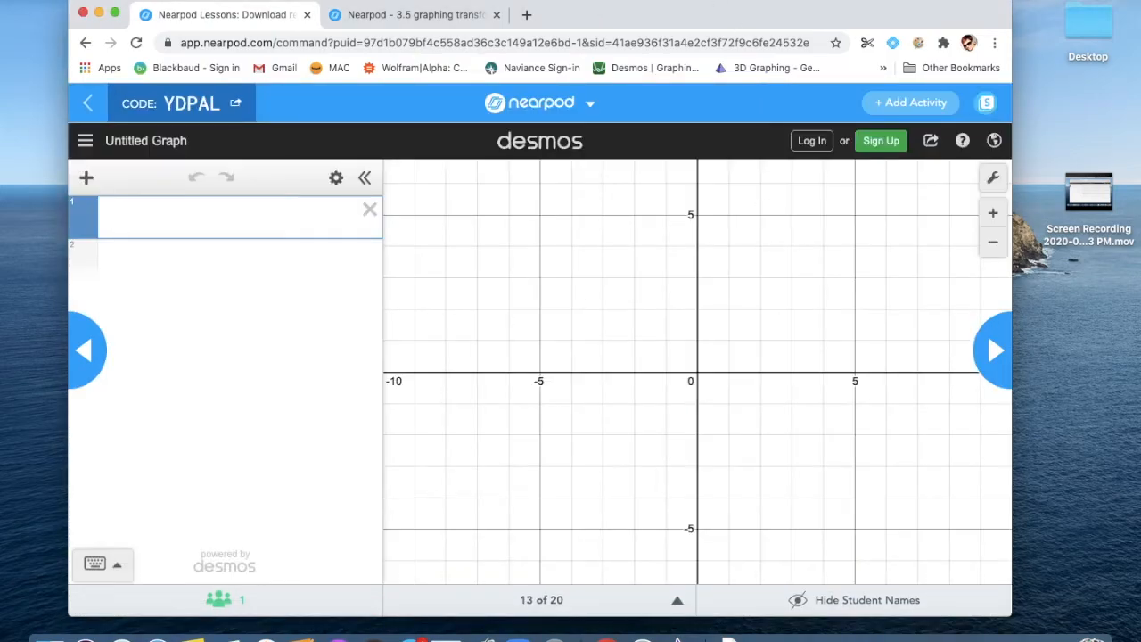
pyautogui.click(420, 15)
pyautogui.write('sin x')
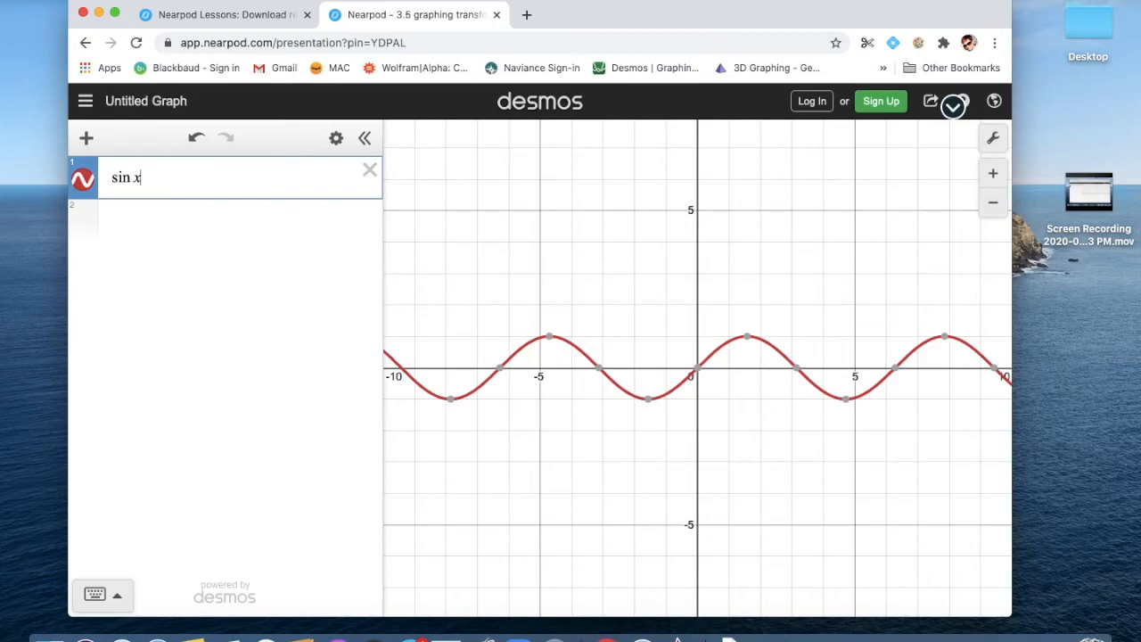
pyautogui.click(229, 15)
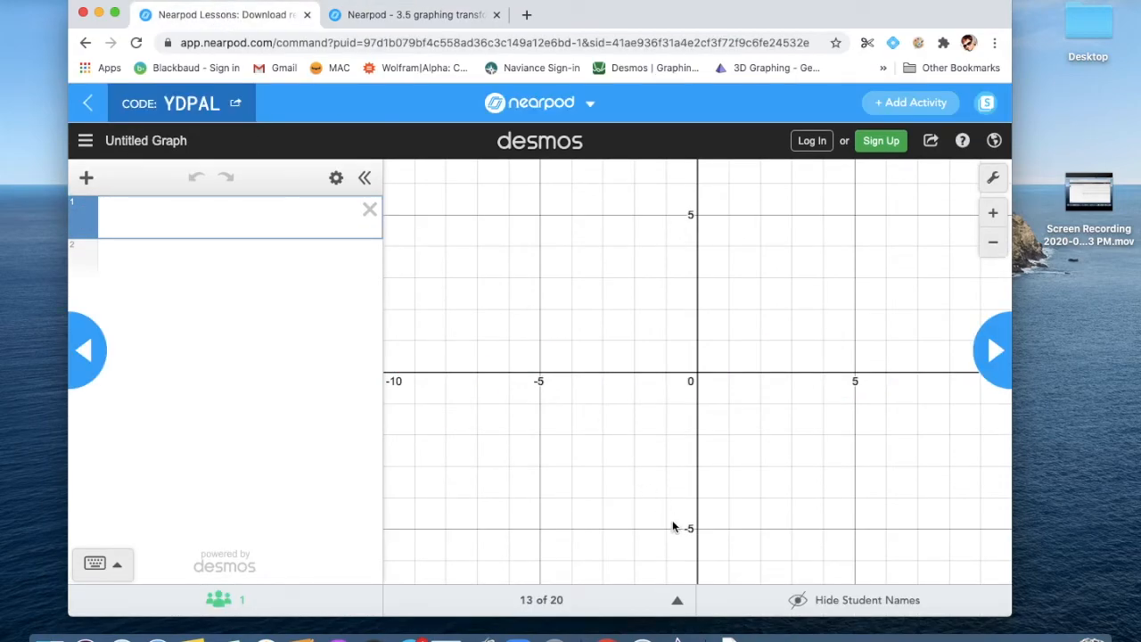
# Step: Share the "Transformations of Functions" video for playback on this device only and check how it looks in the student view
pyautogui.click(677, 602)
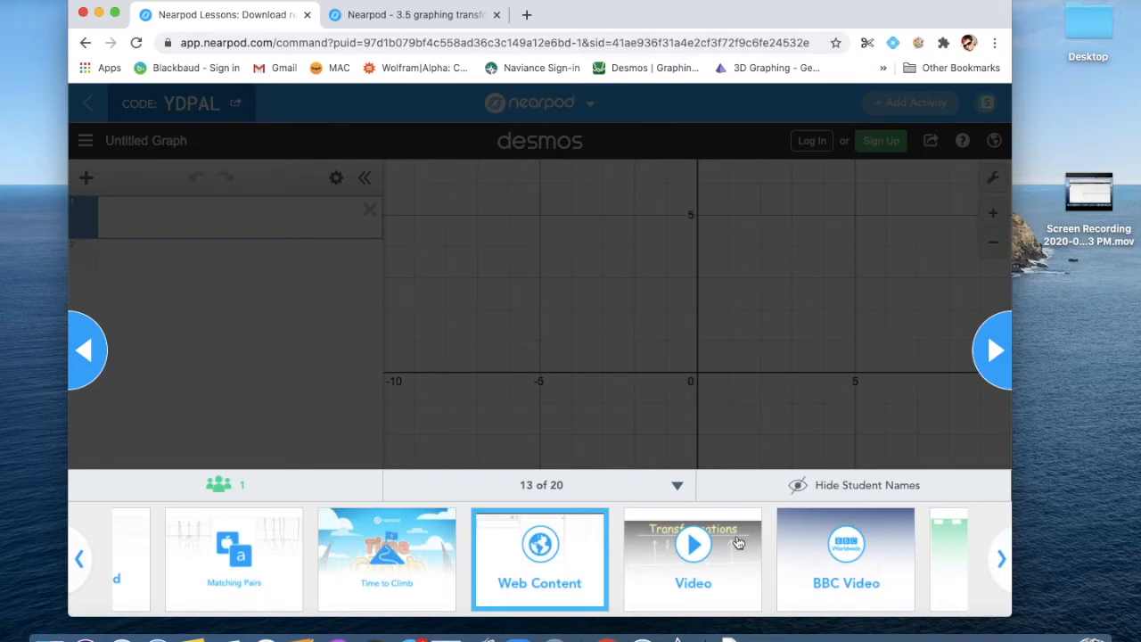
pyautogui.moveTo(695, 546); pyautogui.dragTo(894, 210)
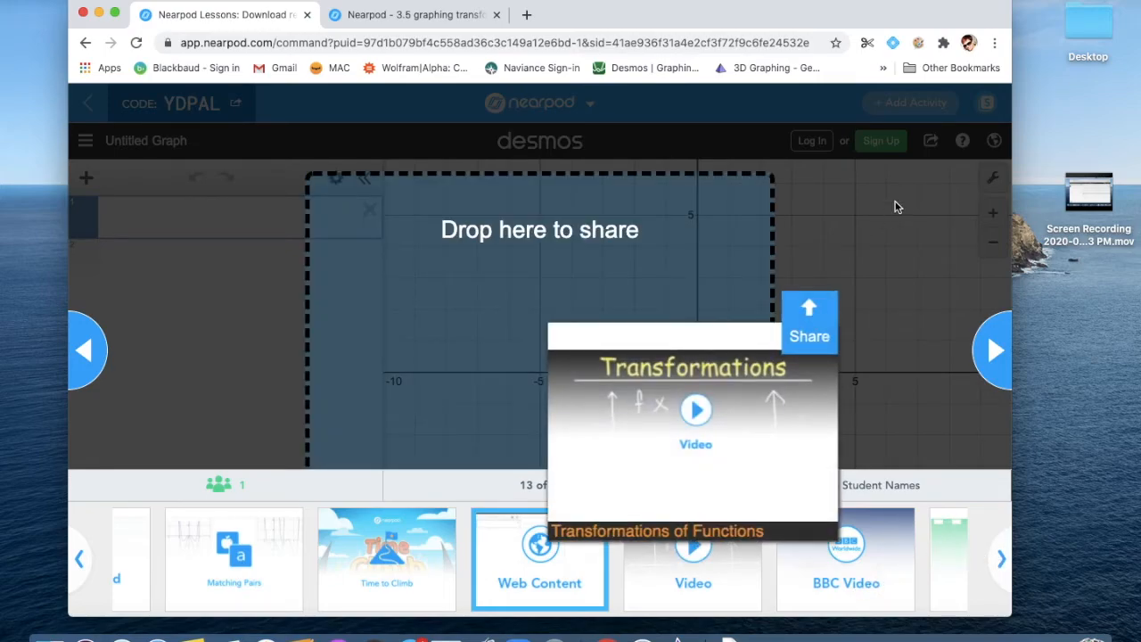
pyautogui.moveTo(829, 296); pyautogui.dragTo(811, 312)
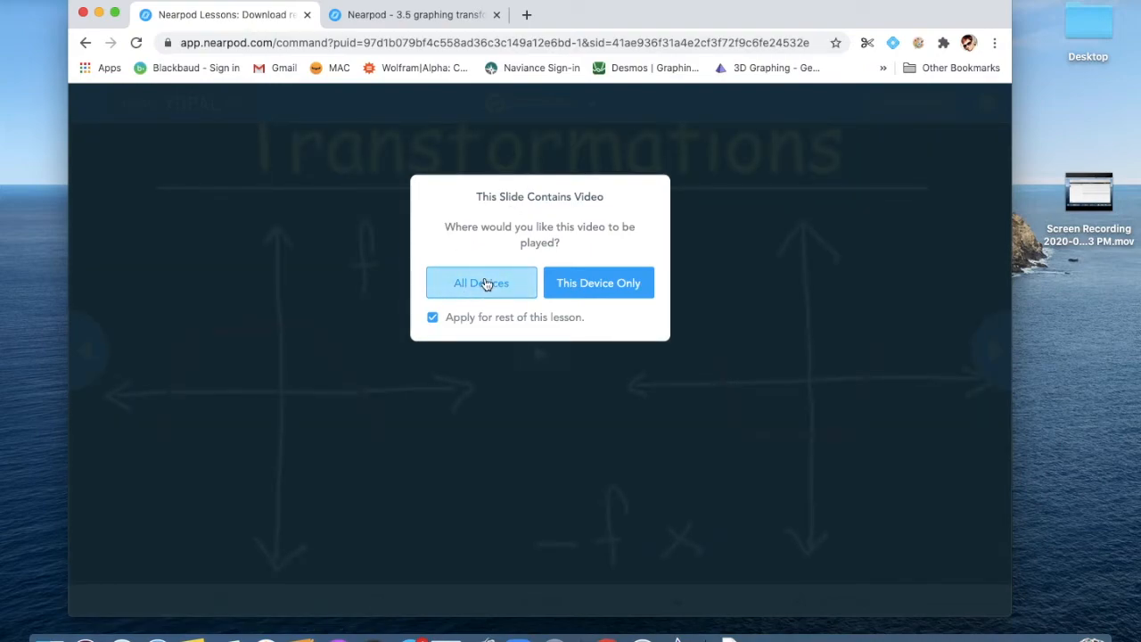
pyautogui.click(603, 286)
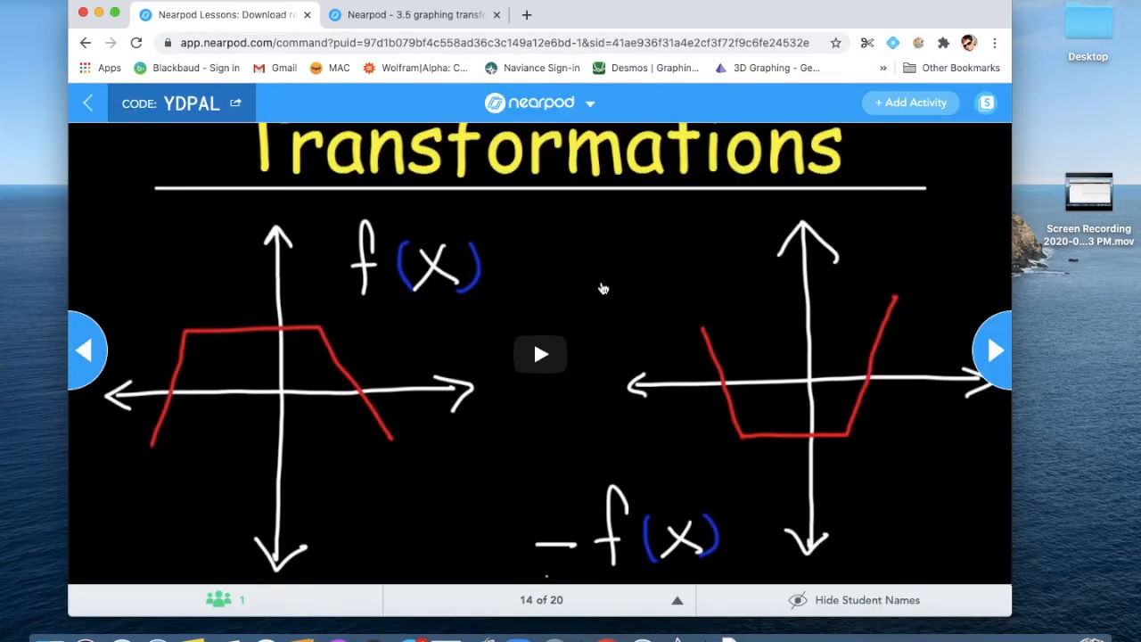
pyautogui.click(439, 16)
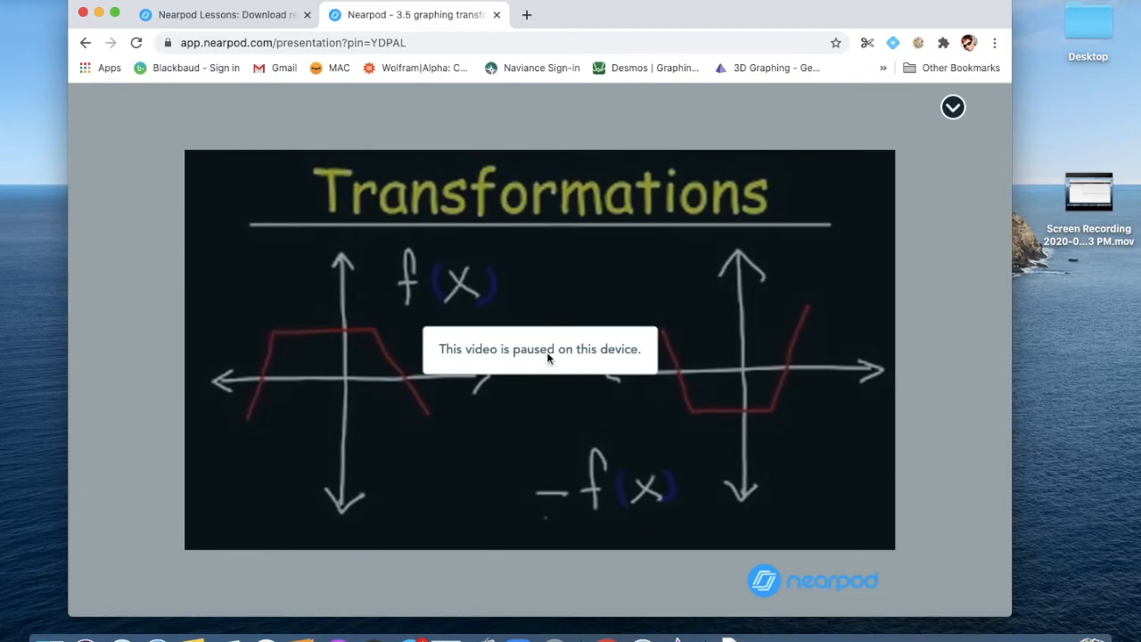
pyautogui.click(245, 14)
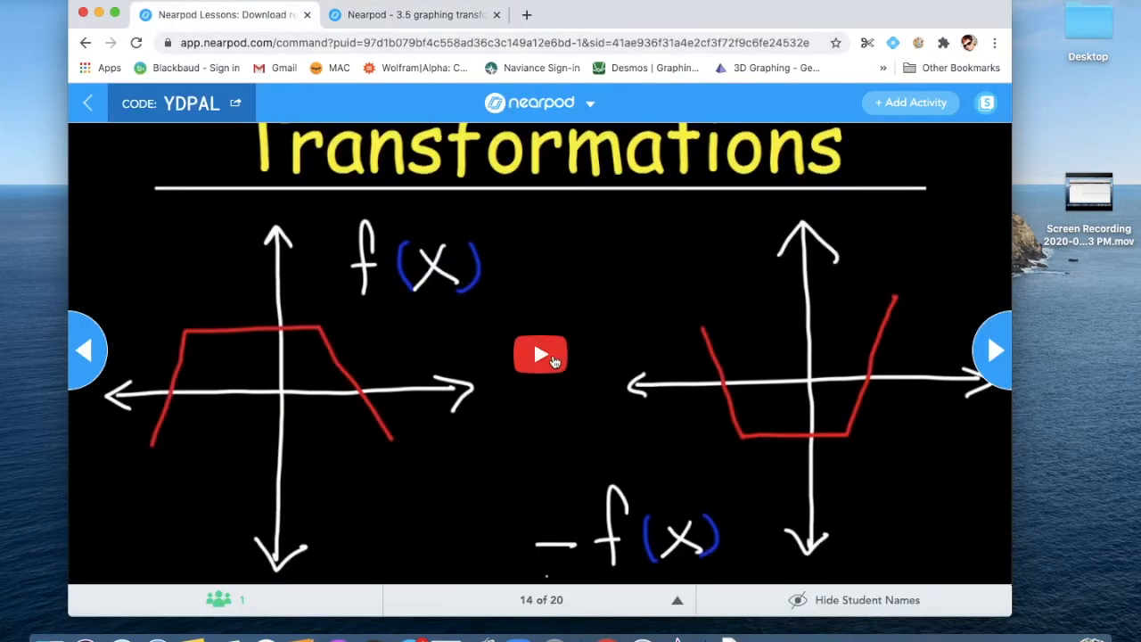
# Step: Start the "Transformations of Functions" video in the teacher view and pause it
pyautogui.click(552, 358)
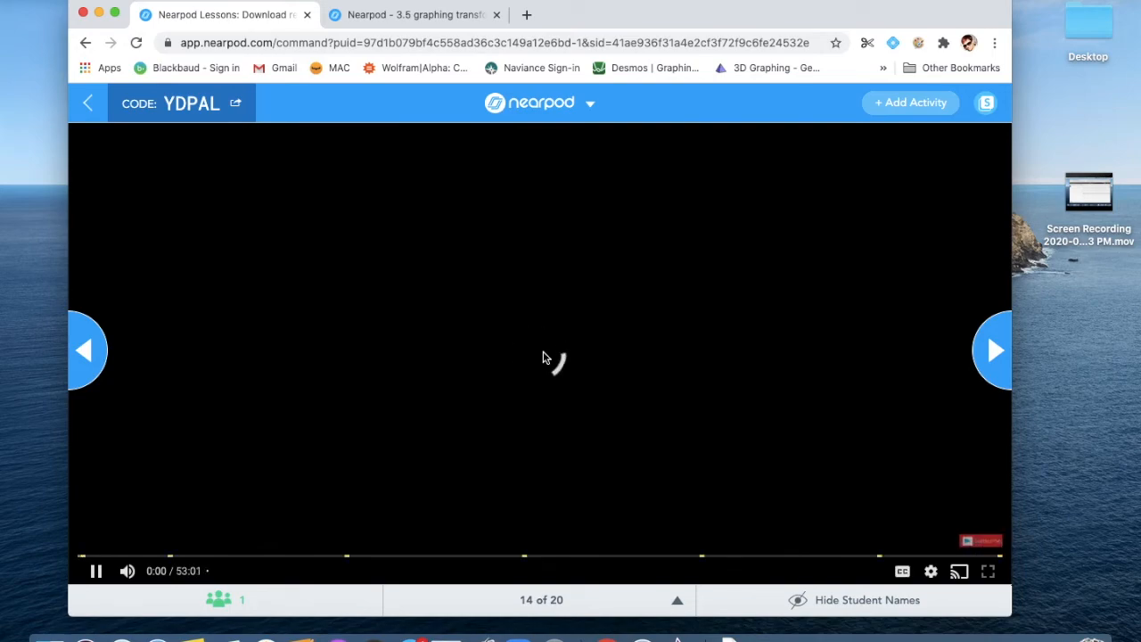
pyautogui.click(545, 359)
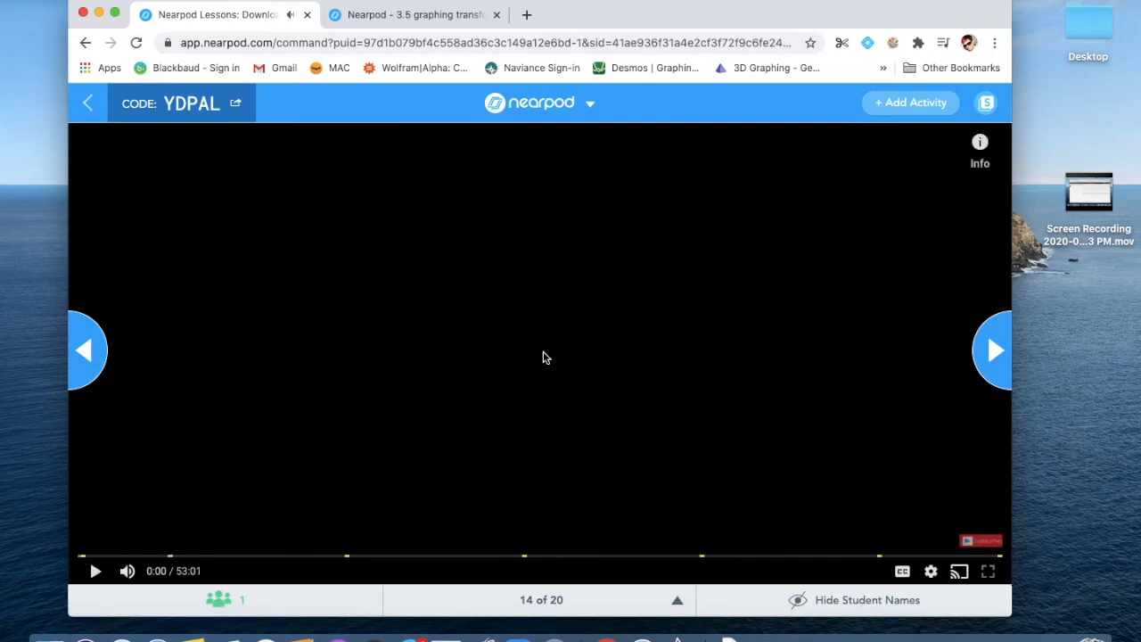
# Step: Share the Field Trip slide with the pyramid scene, slide 18 of 20, with the class
pyautogui.click(675, 599)
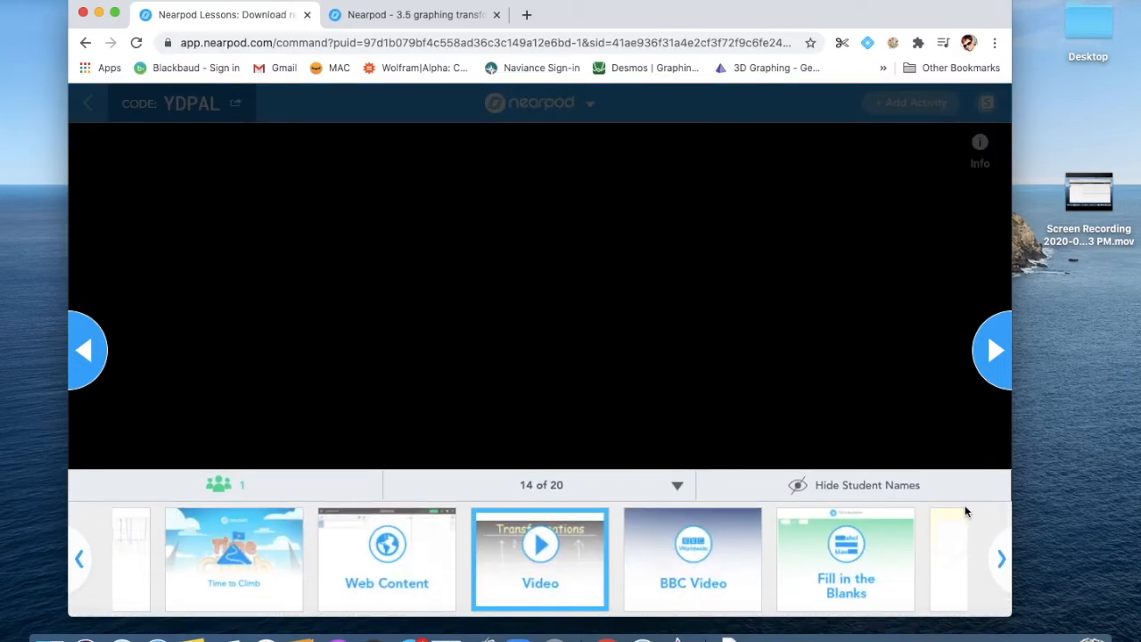
pyautogui.click(998, 560)
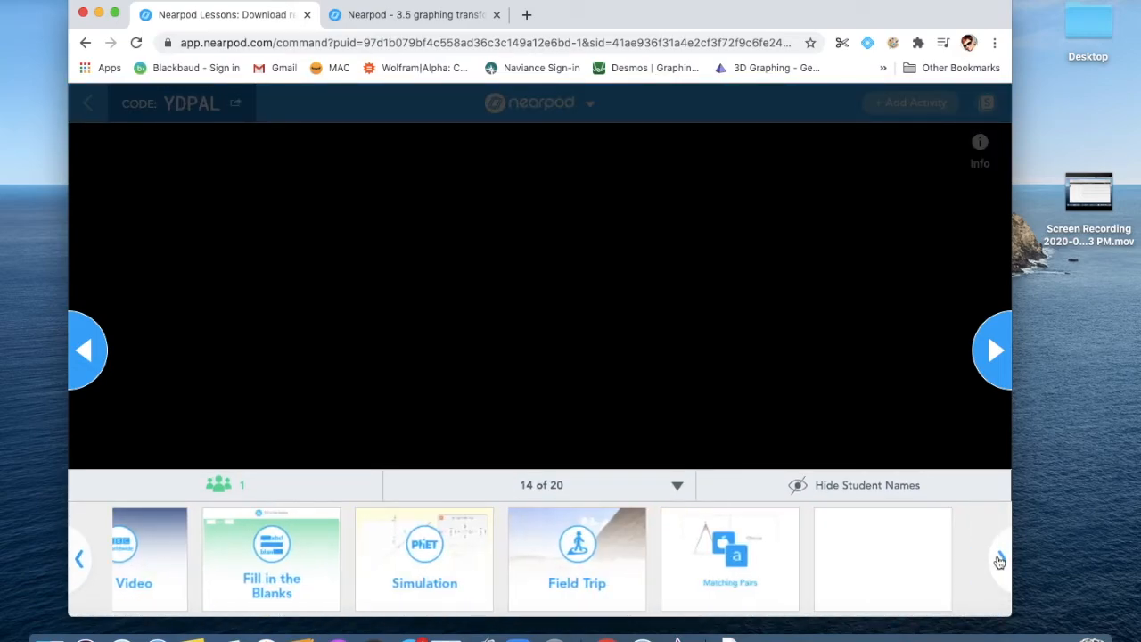
pyautogui.click(999, 562)
pyautogui.moveTo(604, 562); pyautogui.dragTo(603, 564)
pyautogui.click(689, 314)
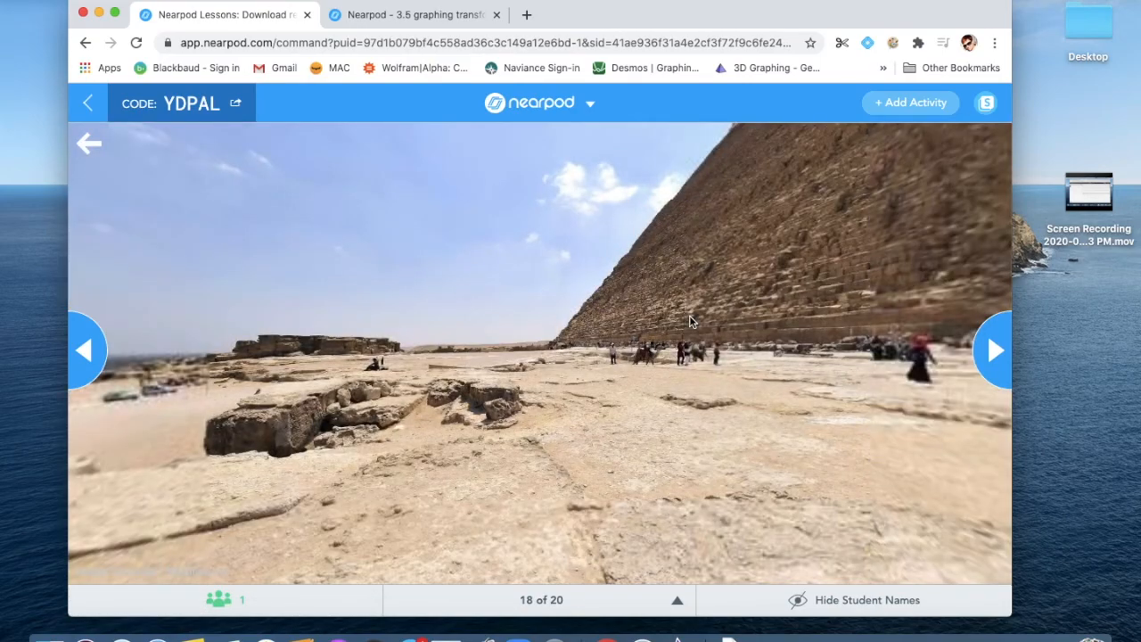
# Step: Look around the pyramid Field Trip panorama in the student view, turning toward the parked cars, and return to the teacher view
pyautogui.click(415, 14)
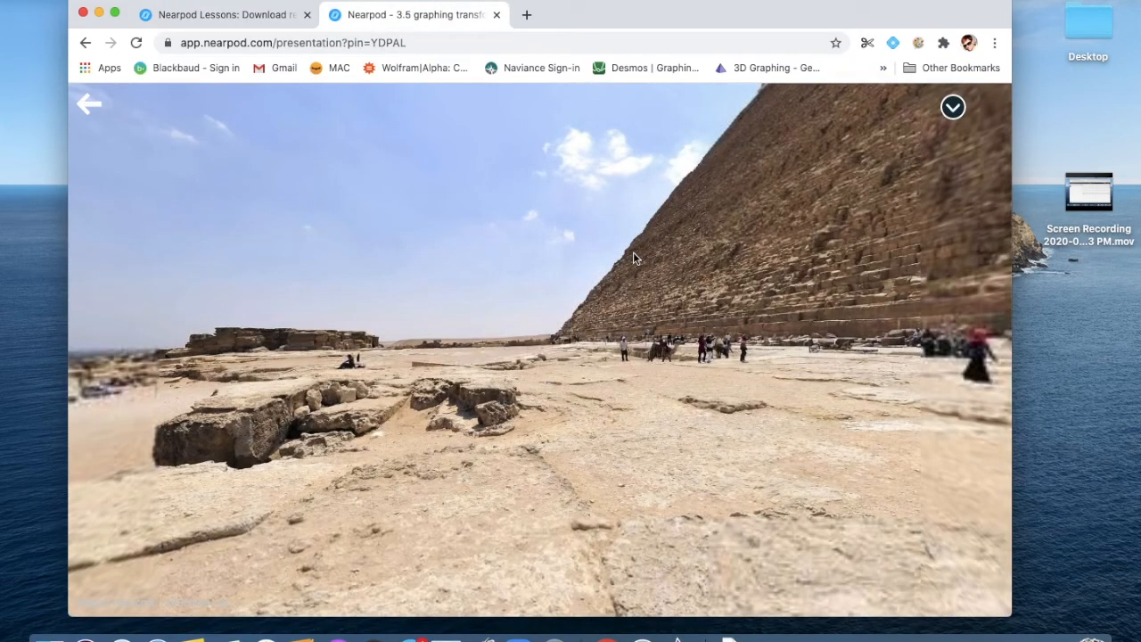
pyautogui.moveTo(622, 254); pyautogui.dragTo(935, 178)
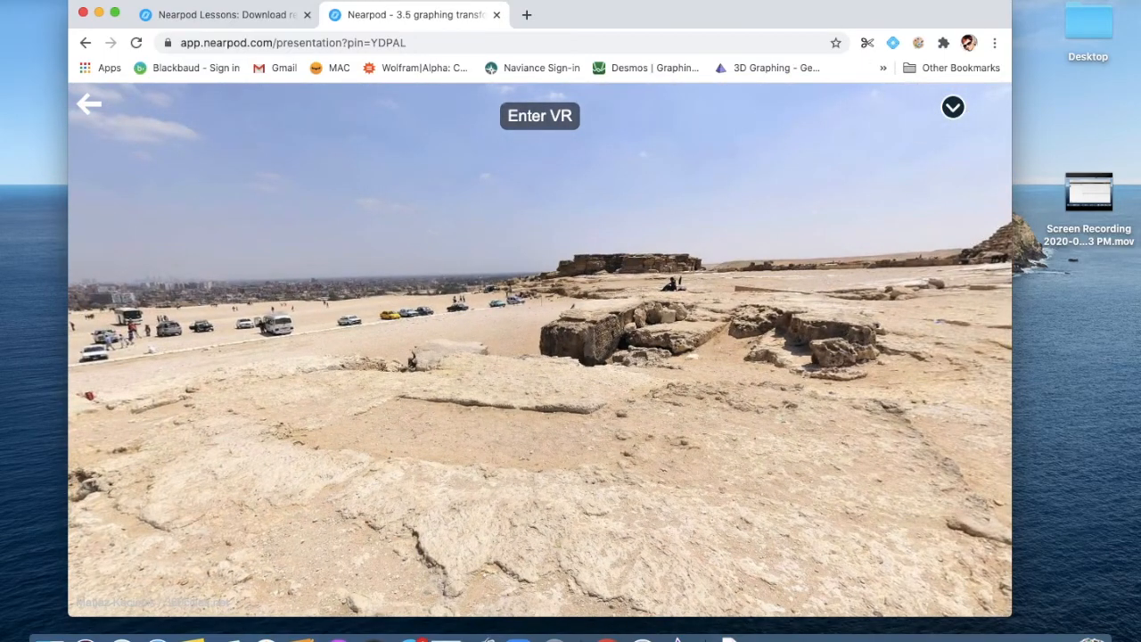
pyautogui.click(230, 13)
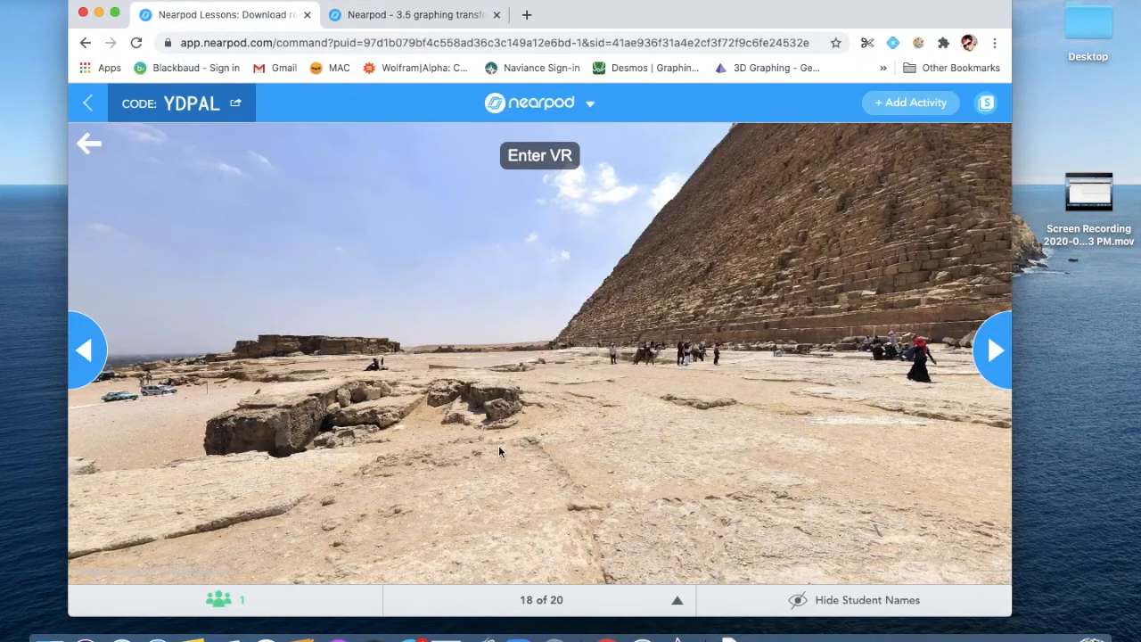
# Step: Find the PhET simulation "Graphing Lines" among the lesson slides and share it with the class
pyautogui.click(675, 600)
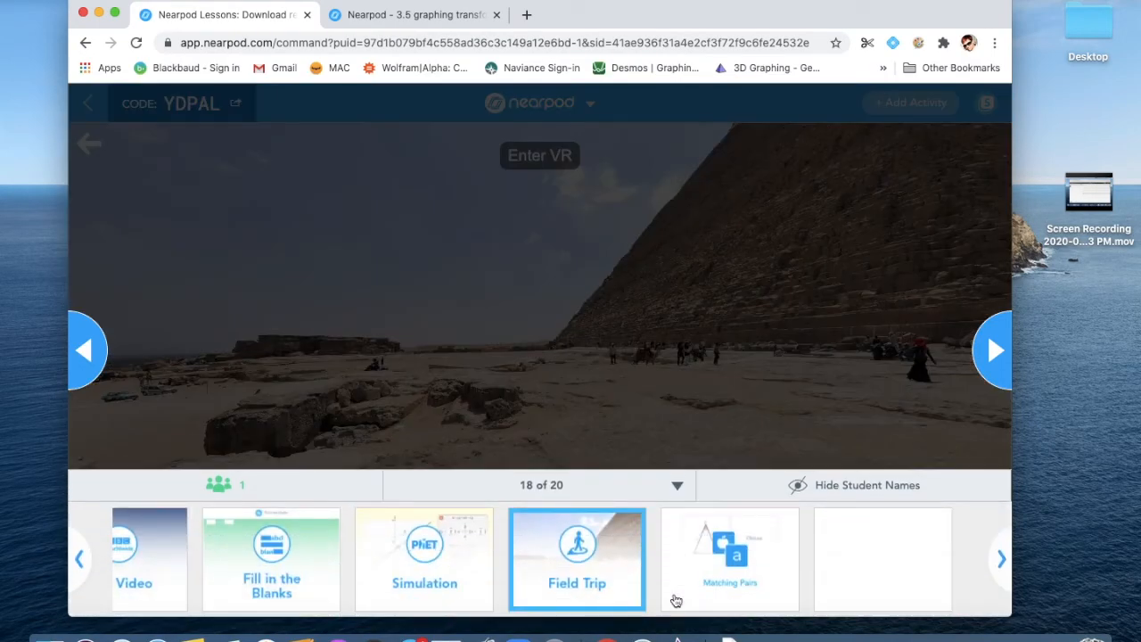
pyautogui.click(77, 559)
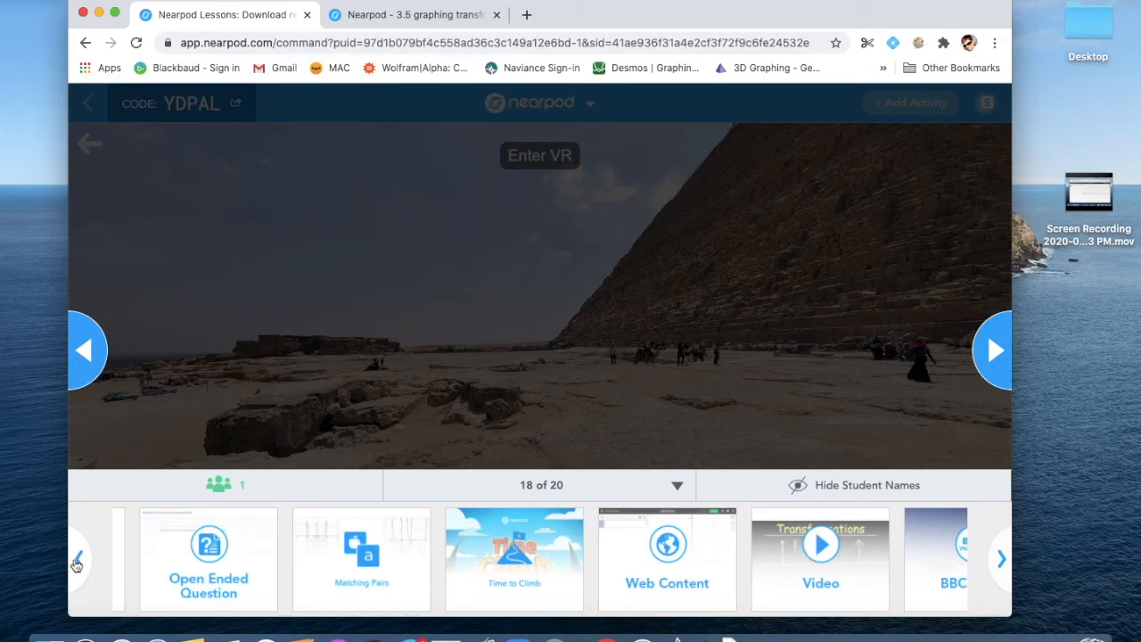
pyautogui.click(77, 562)
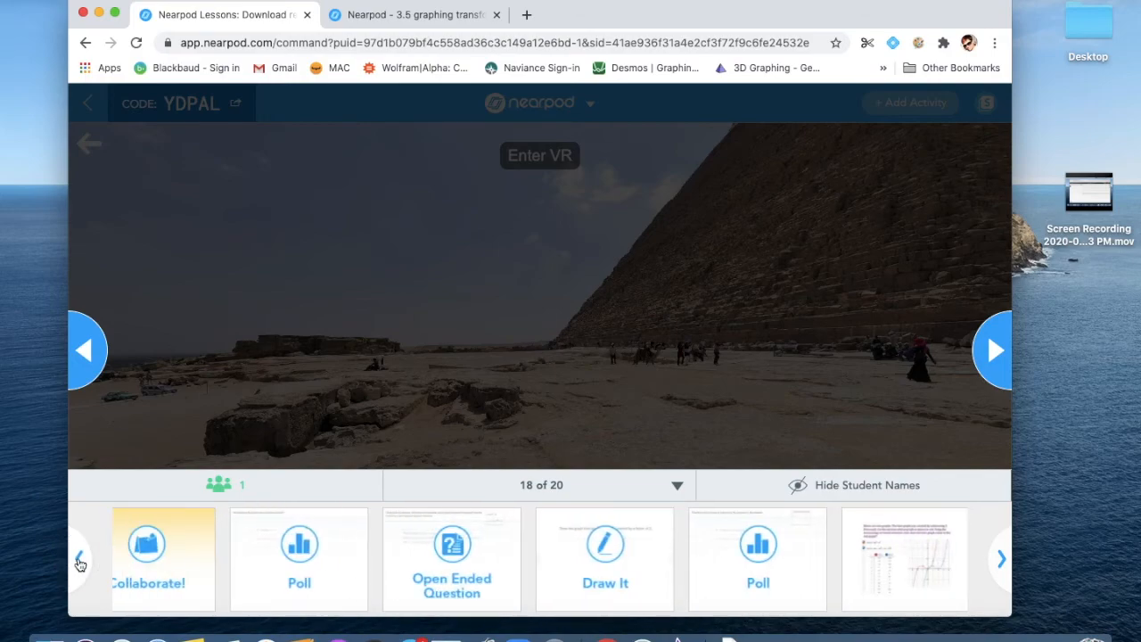
pyautogui.click(79, 561)
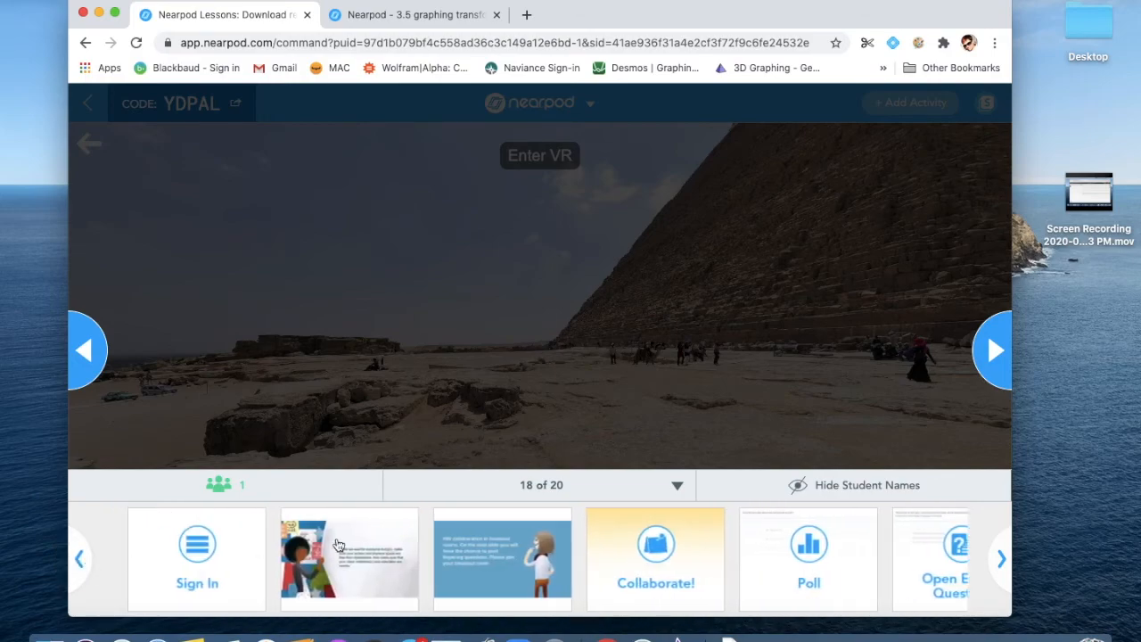
pyautogui.click(999, 558)
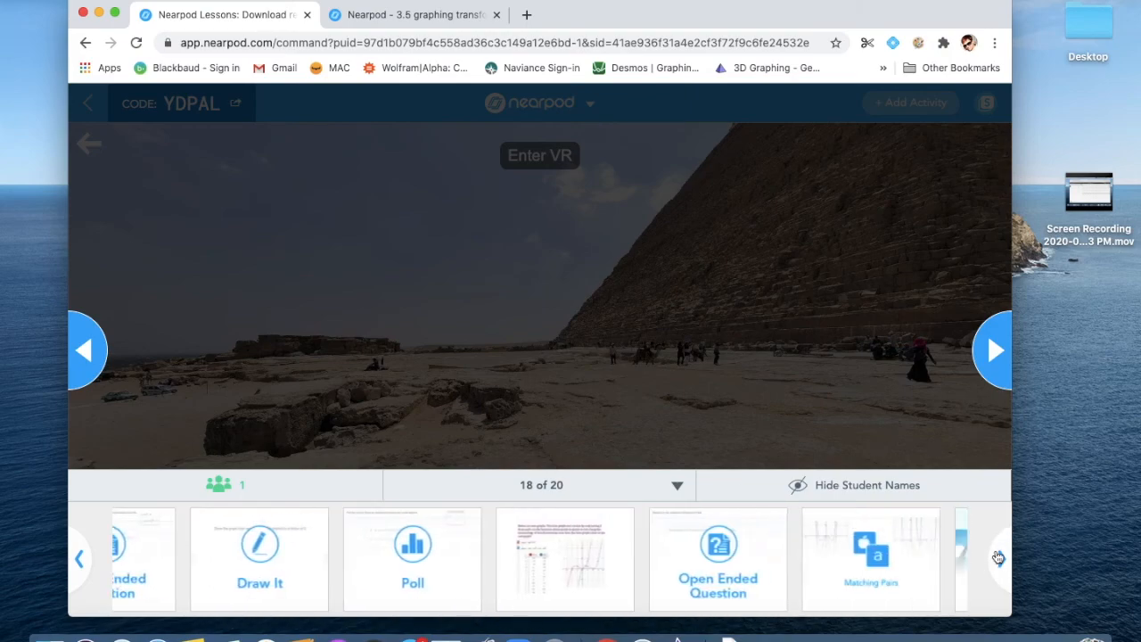
pyautogui.click(998, 558)
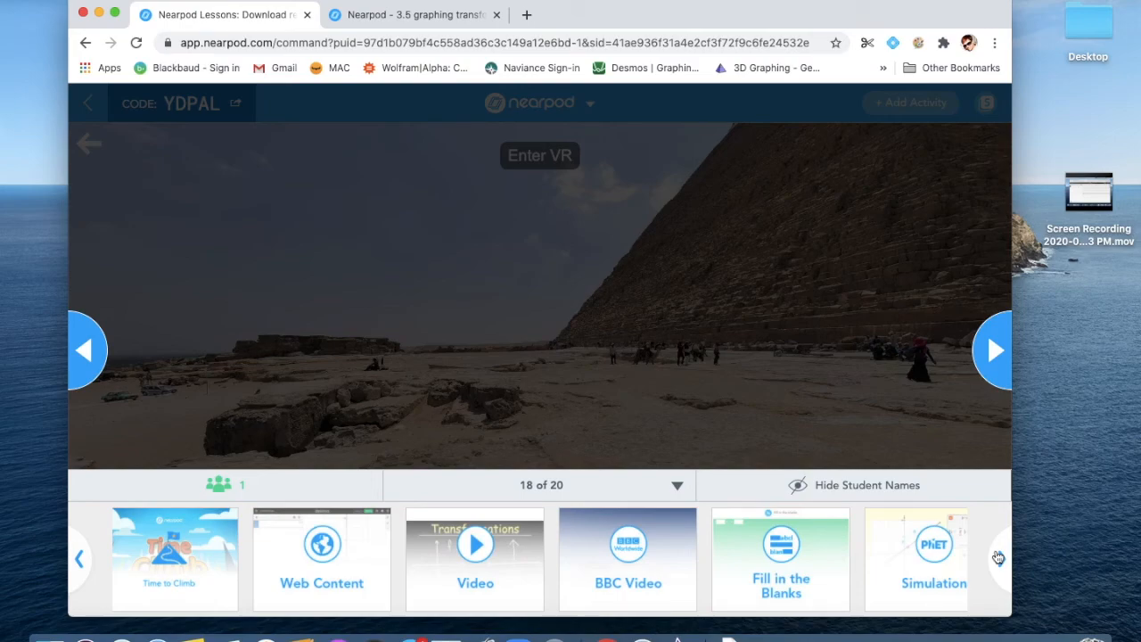
pyautogui.moveTo(941, 548)
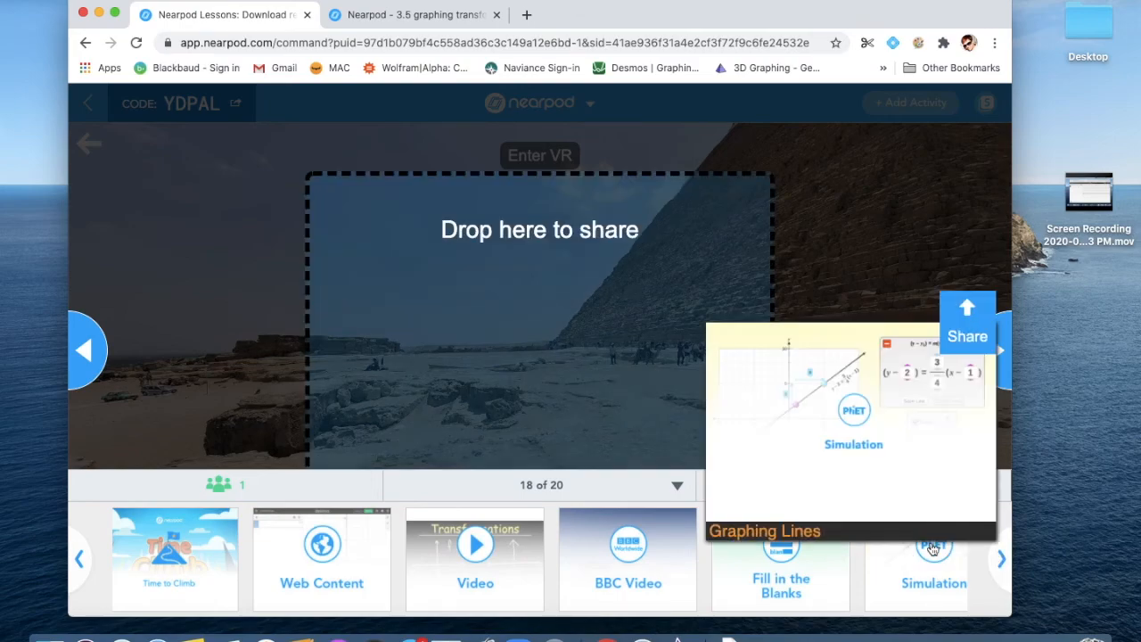
pyautogui.click(968, 306)
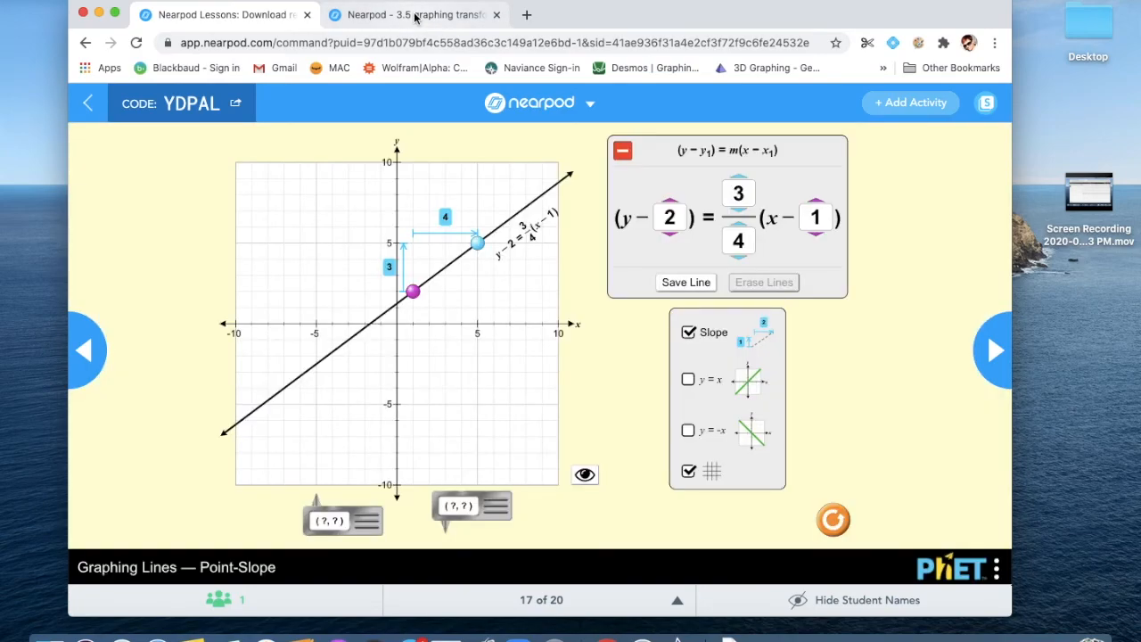
# Step: In the student view of the simulation, move the blue slope point to give a slope of 1/1, and return to the teacher view
pyautogui.click(415, 16)
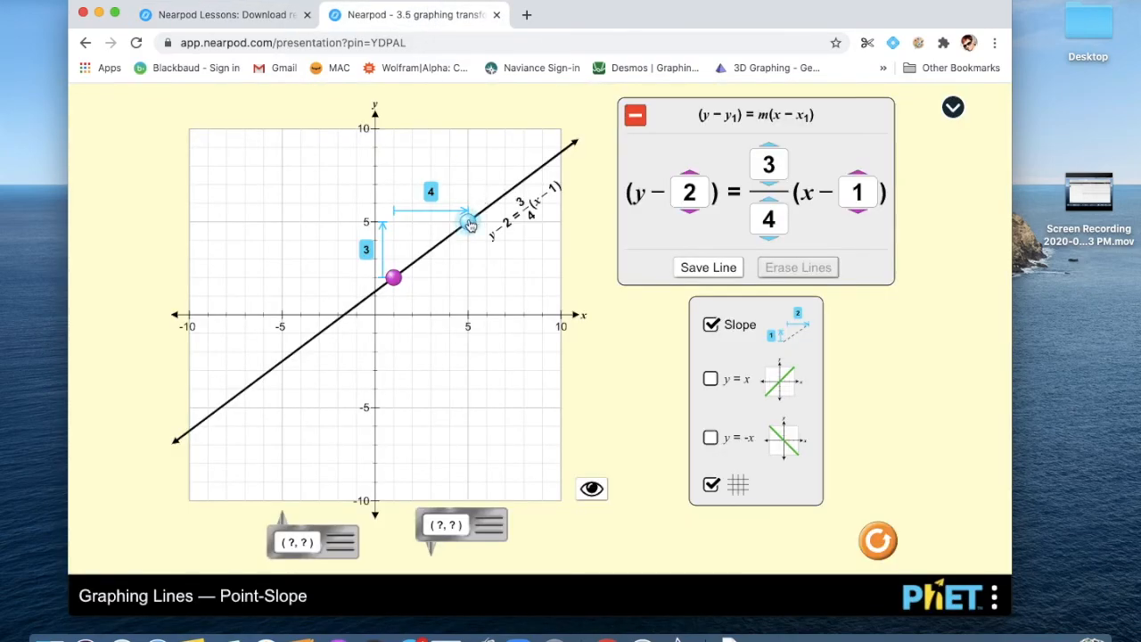
pyautogui.moveTo(470, 225); pyautogui.dragTo(411, 258)
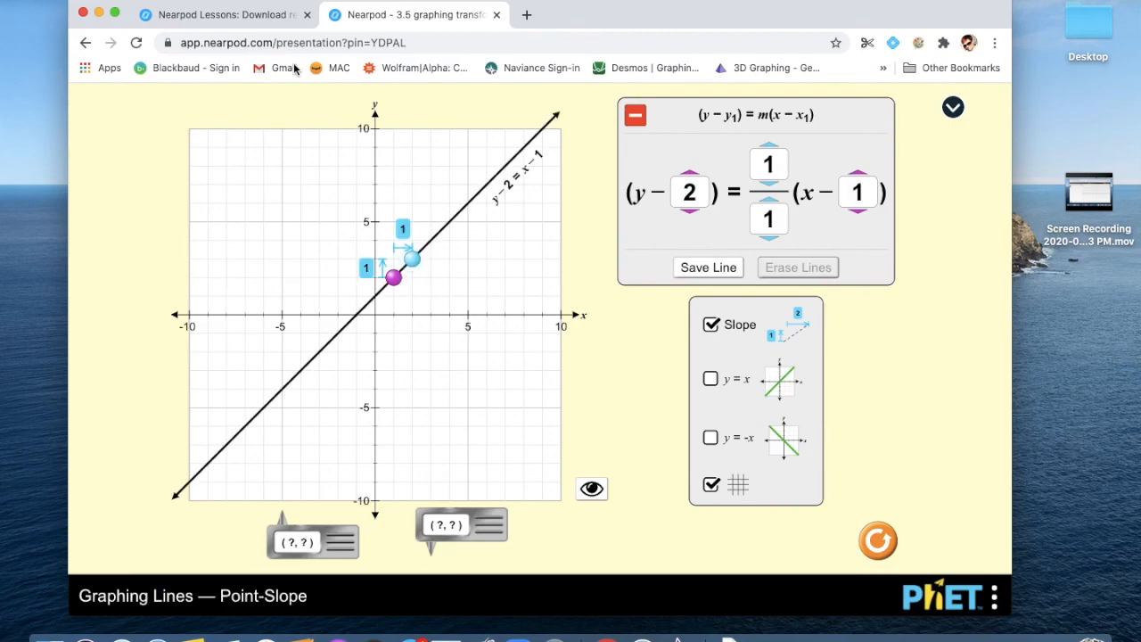
pyautogui.click(266, 20)
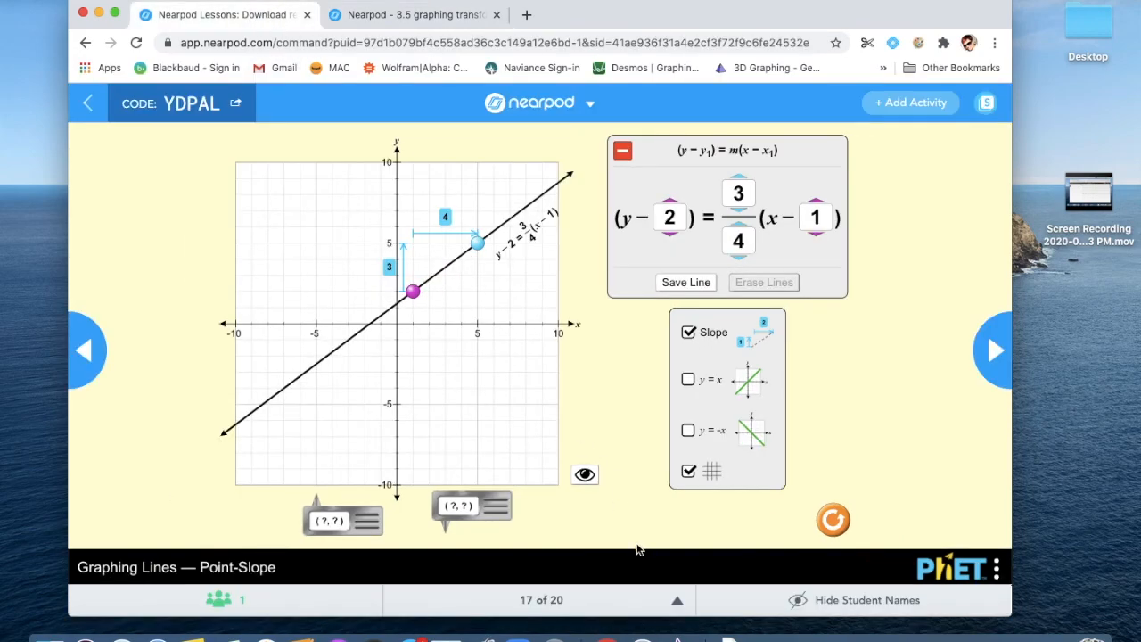
# Step: Browse the lesson's slide thumbnails to the final slides after the Field Trip
pyautogui.click(683, 605)
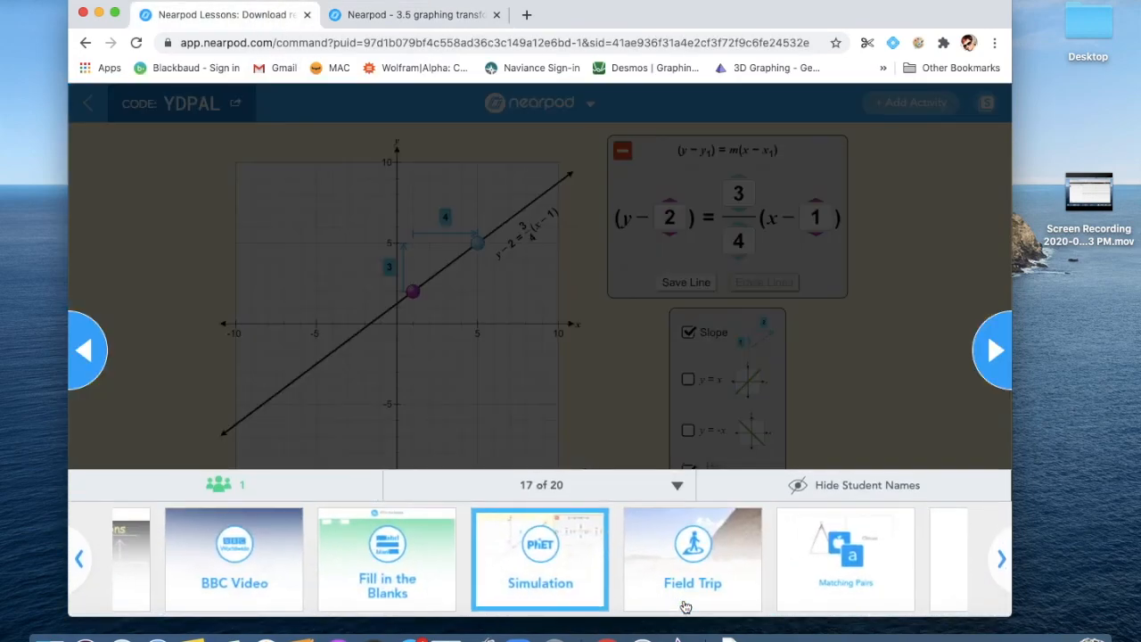
pyautogui.click(1001, 556)
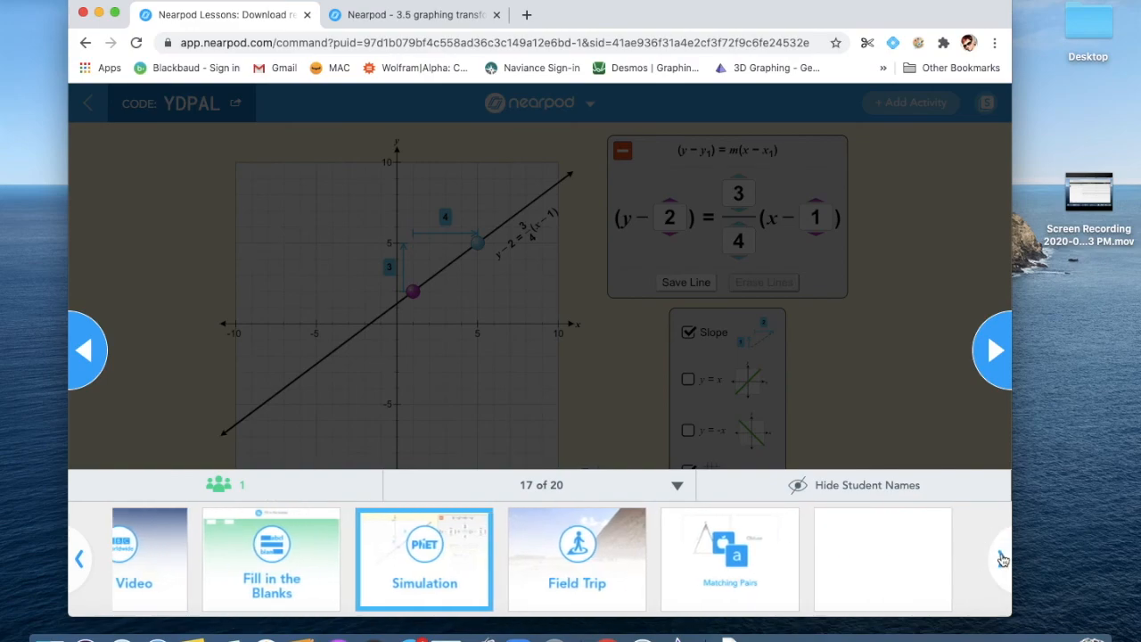